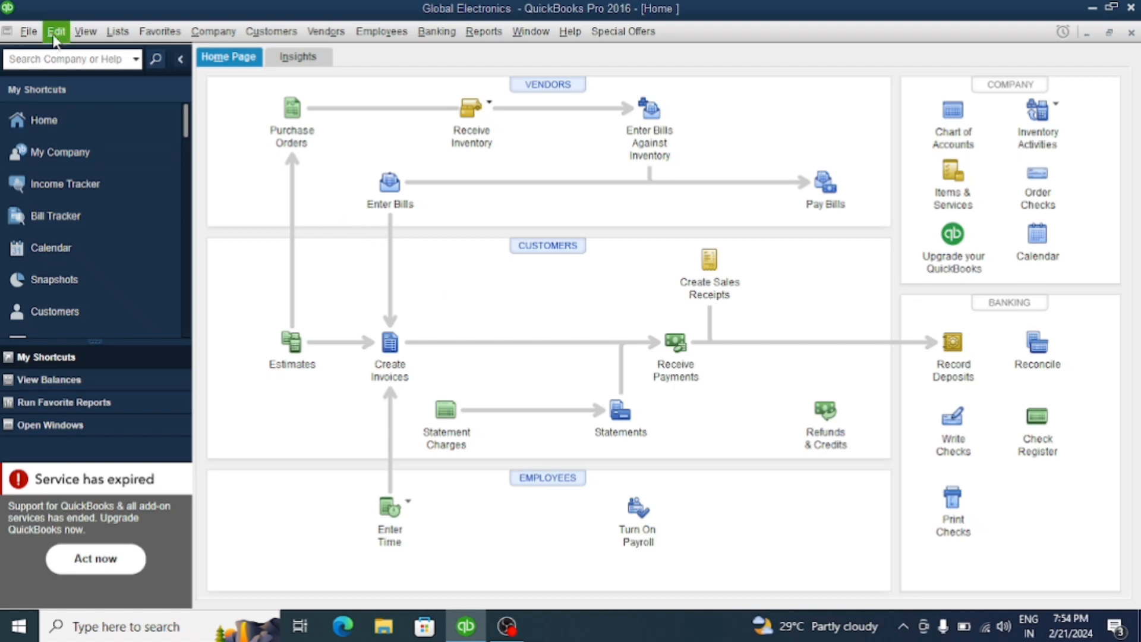
Turn on multiple currency tracking for the company file in the company preferences and accept the warning
click(55, 35)
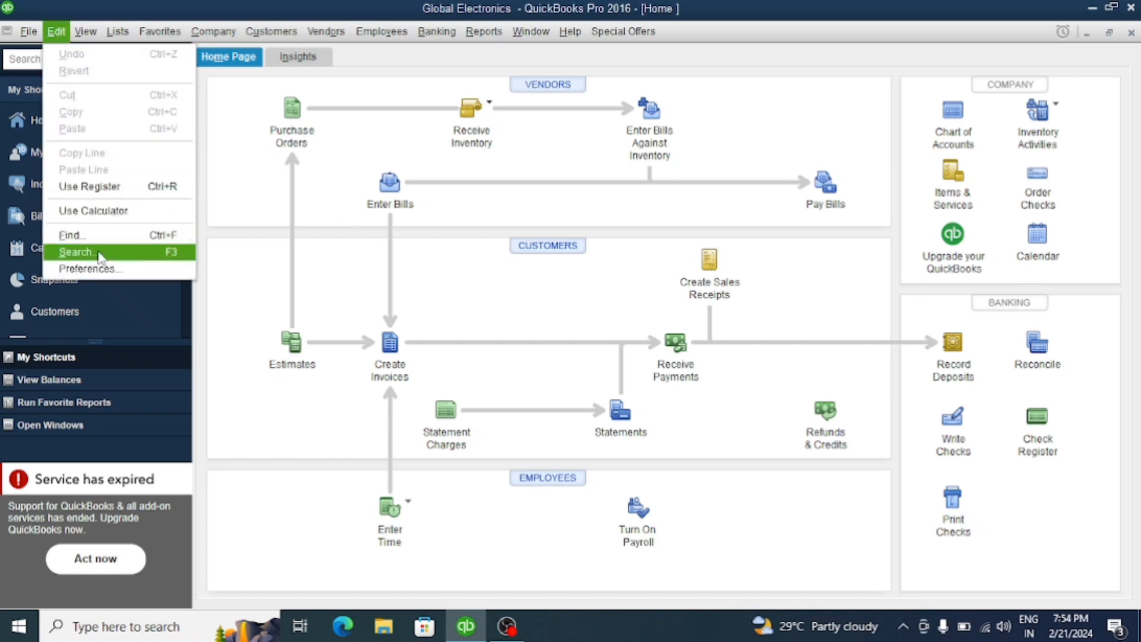
click(101, 270)
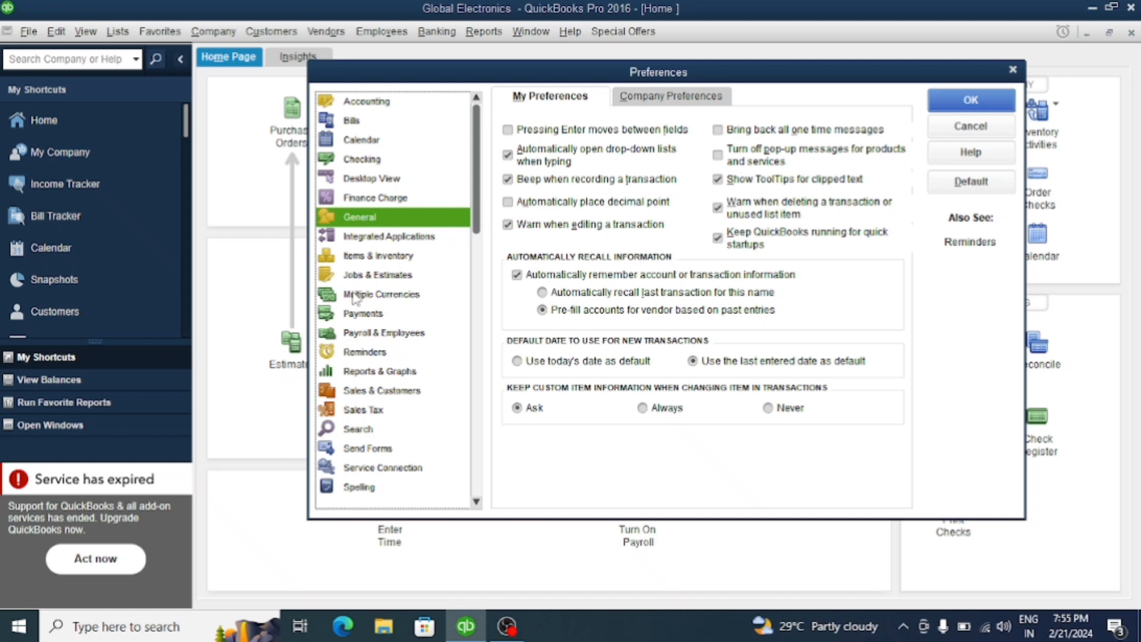
click(374, 295)
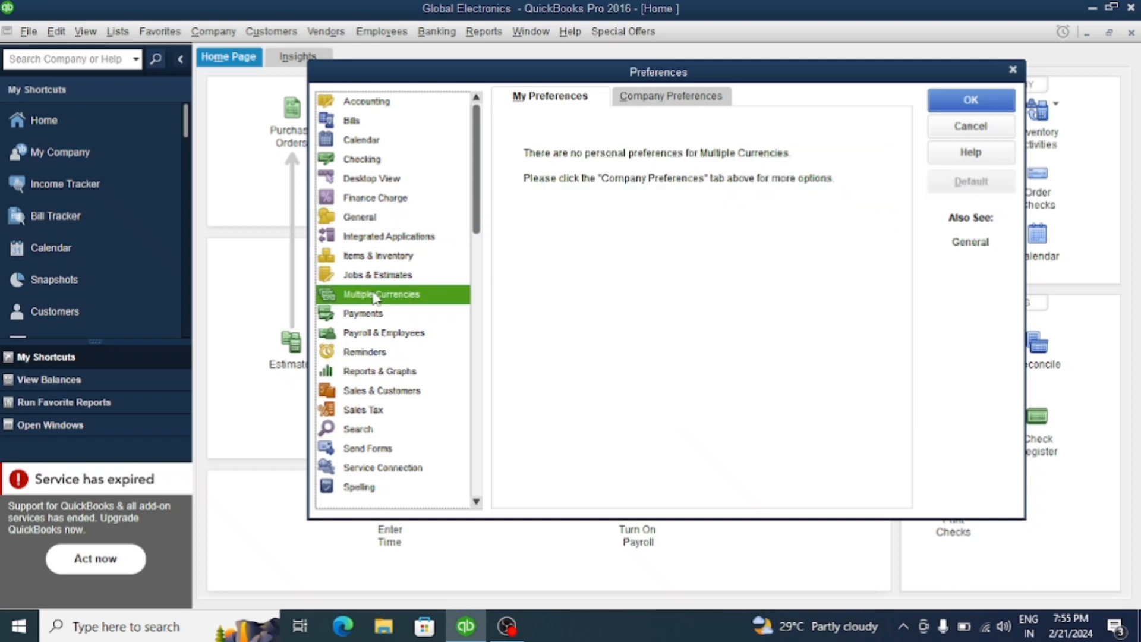
click(649, 102)
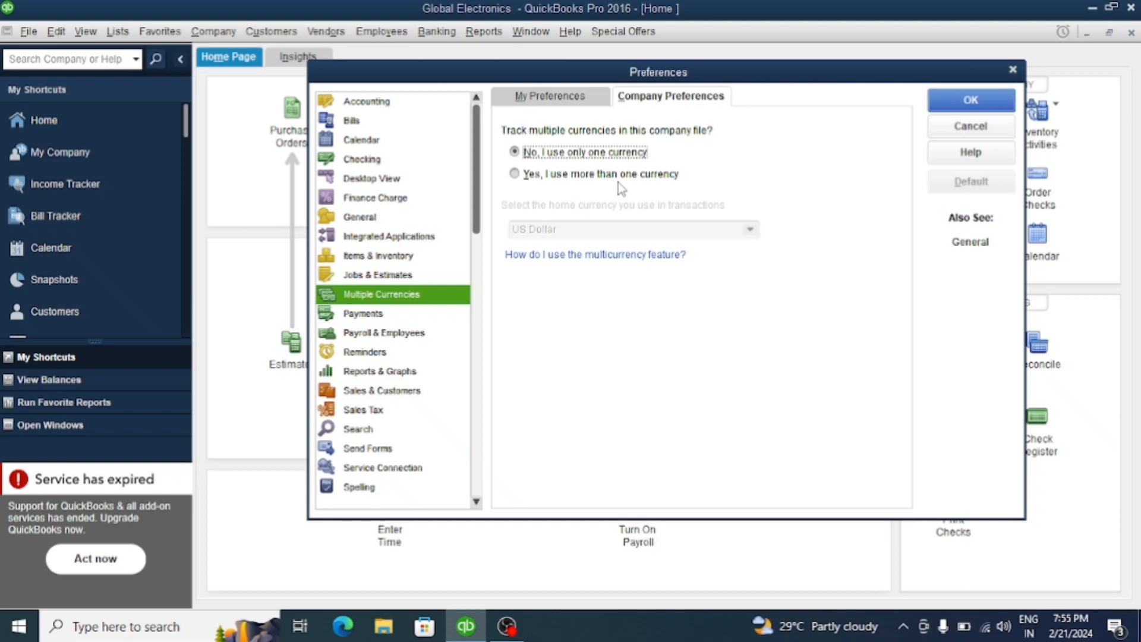
click(518, 176)
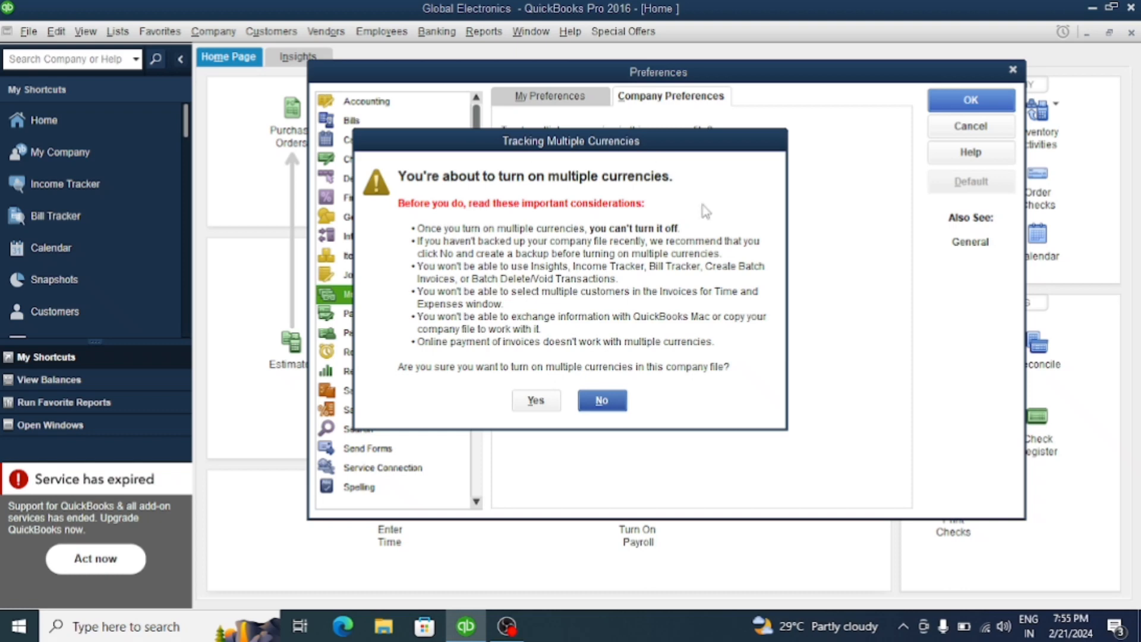
click(547, 401)
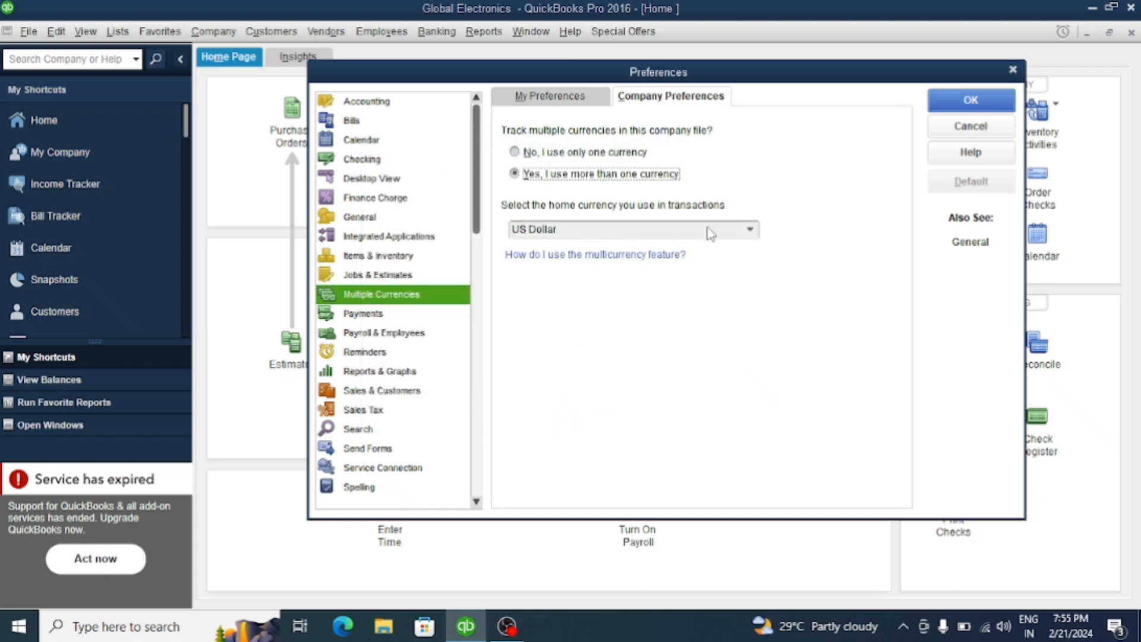
Set the home currency to UAE Dirham, making it active, and save the preferences
click(751, 230)
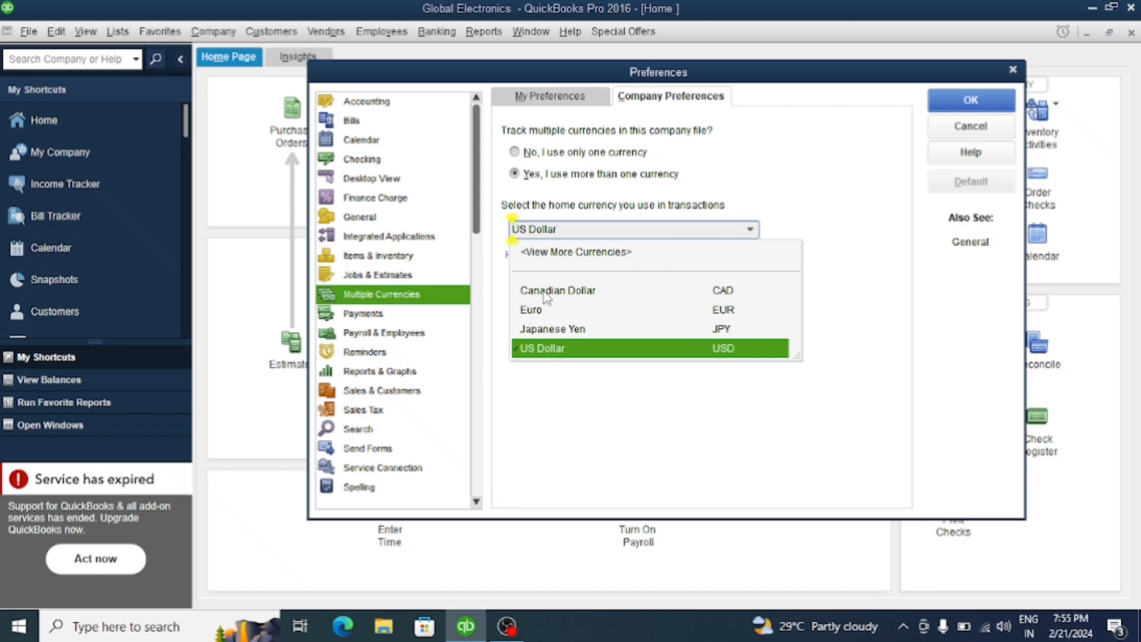
click(588, 252)
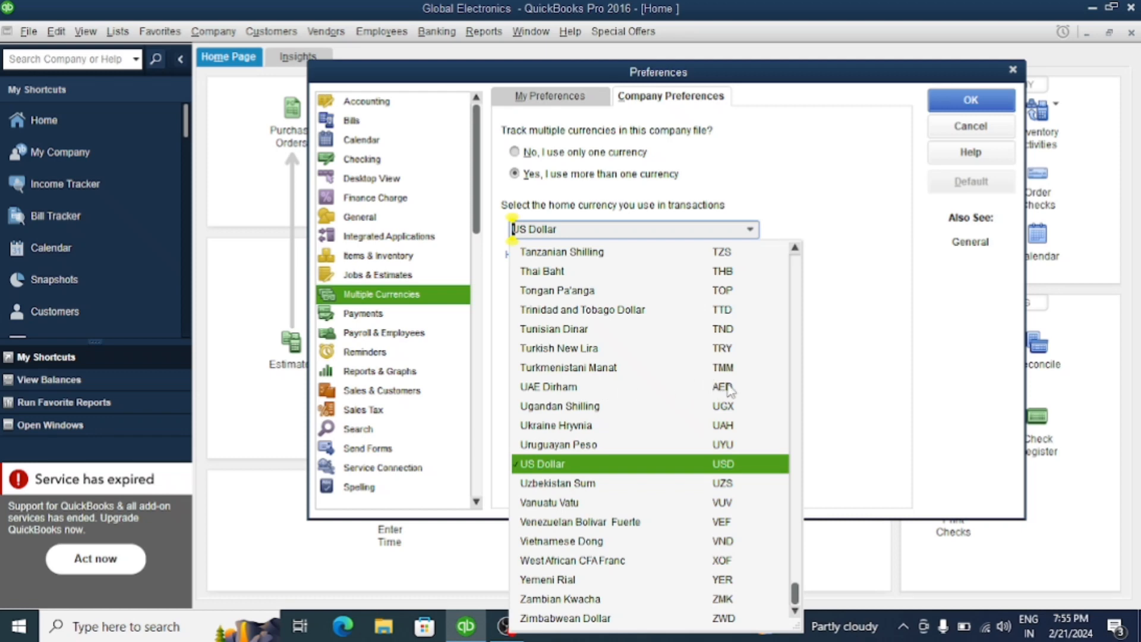
click(556, 390)
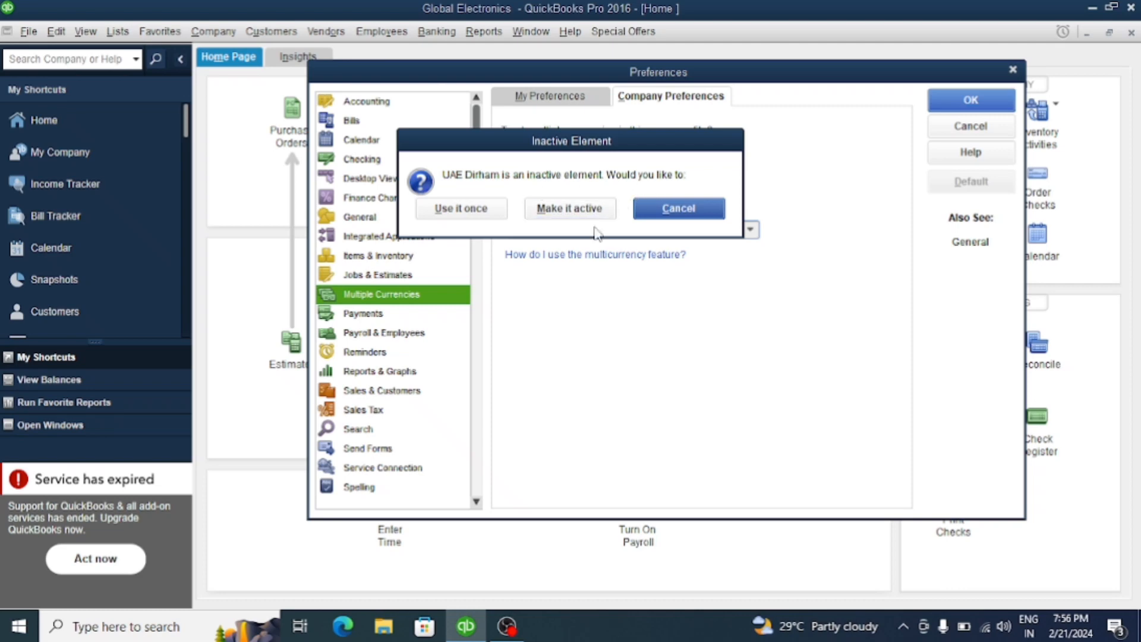
click(582, 214)
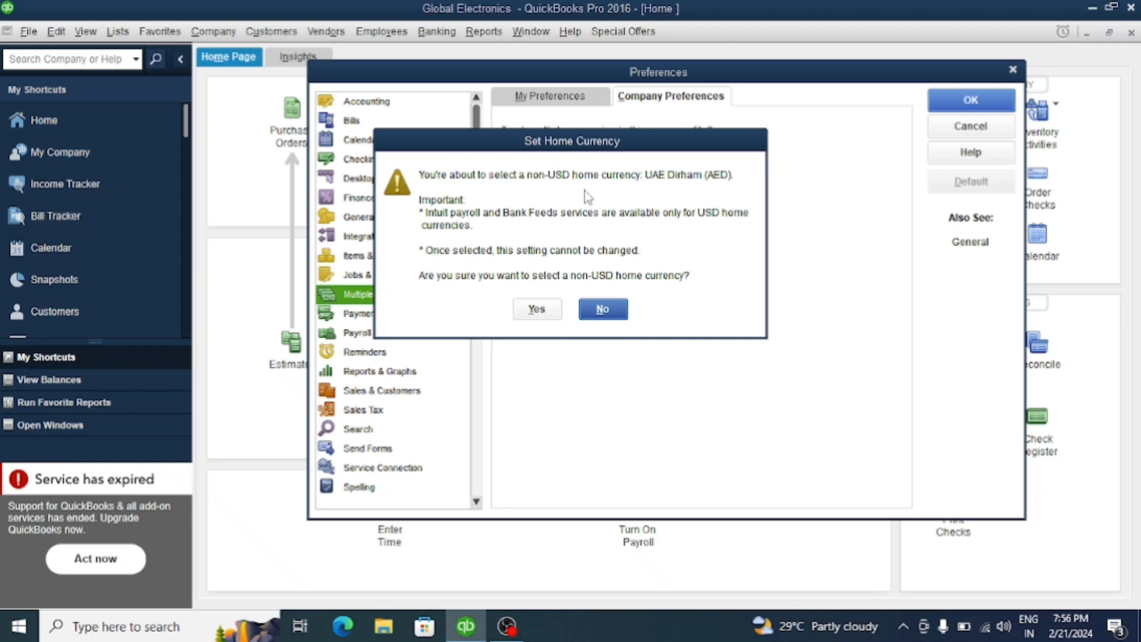
click(542, 309)
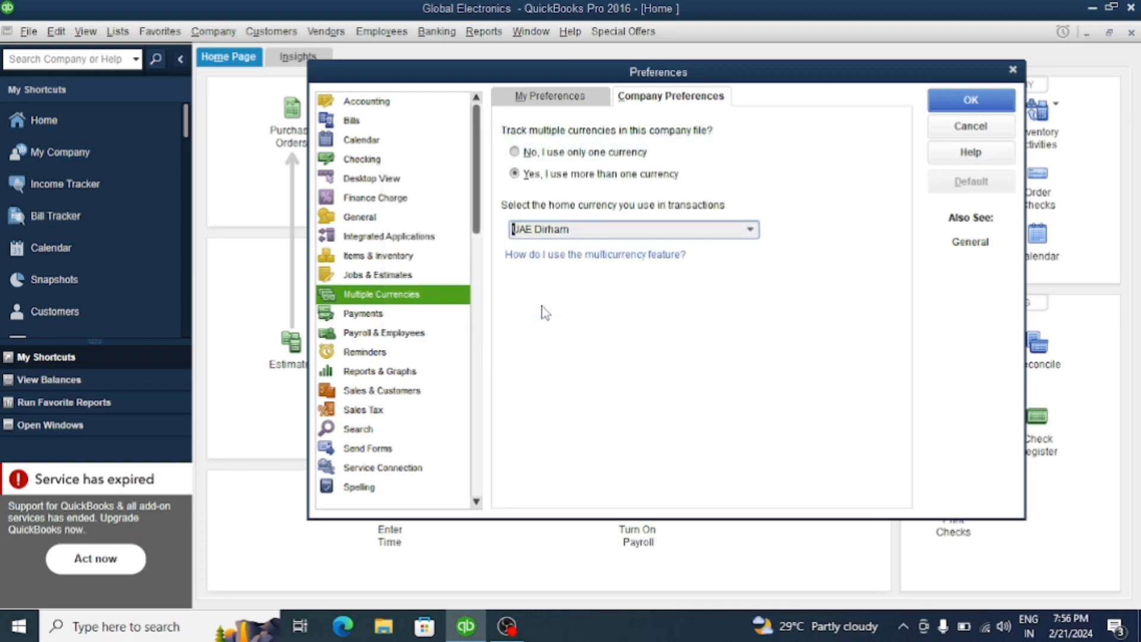
click(939, 106)
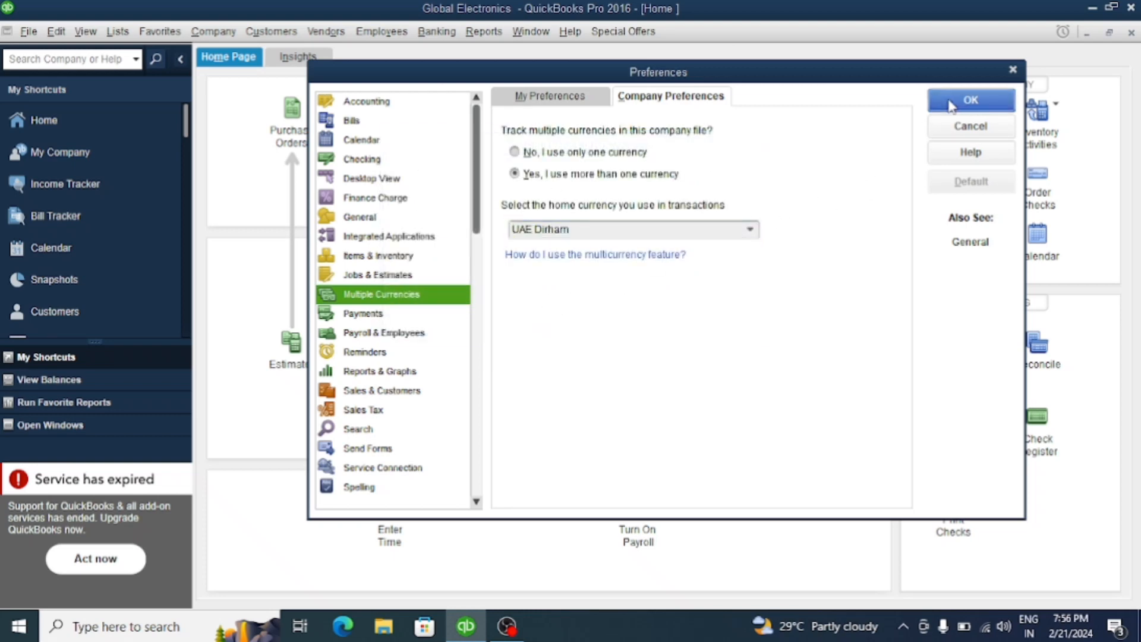
click(570, 208)
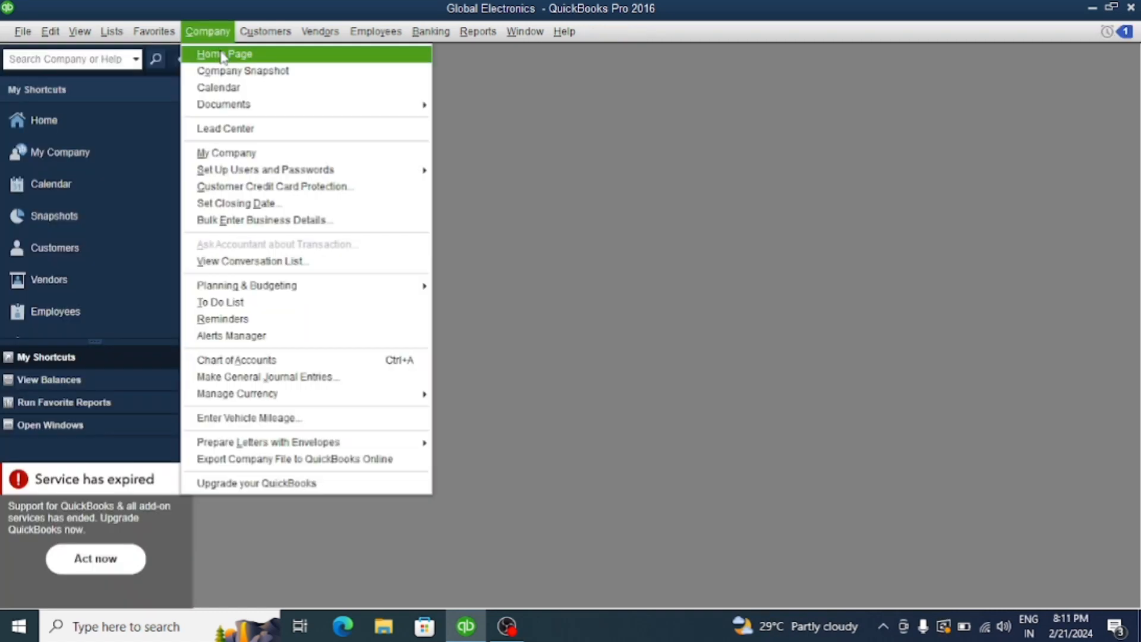
Open the Home Page maximized and check the account currencies in the Chart of Accounts
click(223, 55)
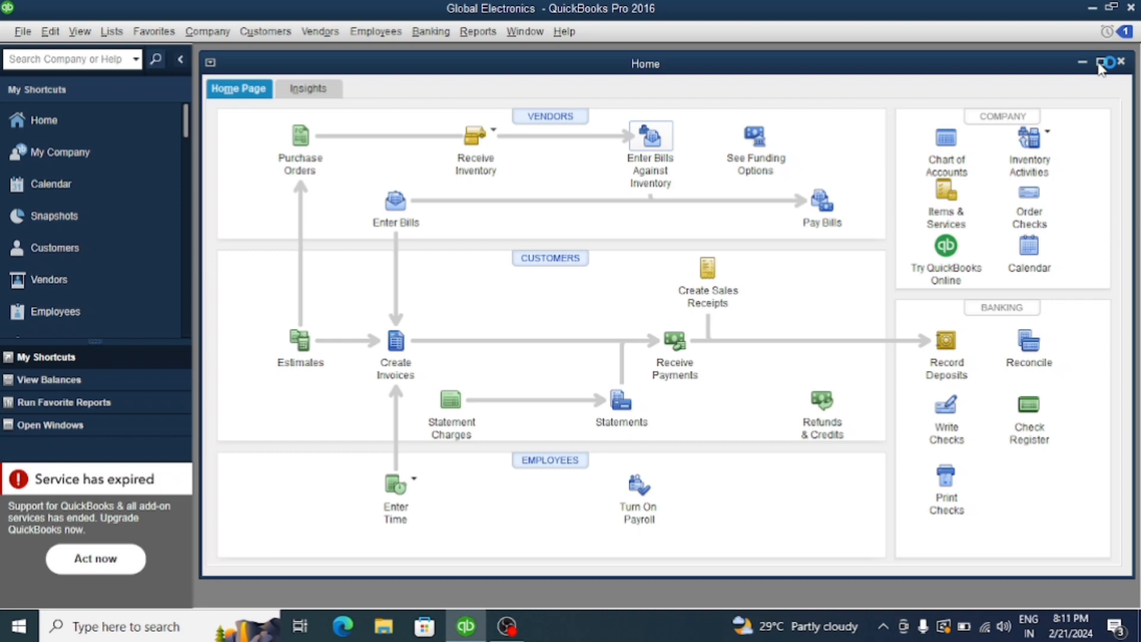
click(1100, 65)
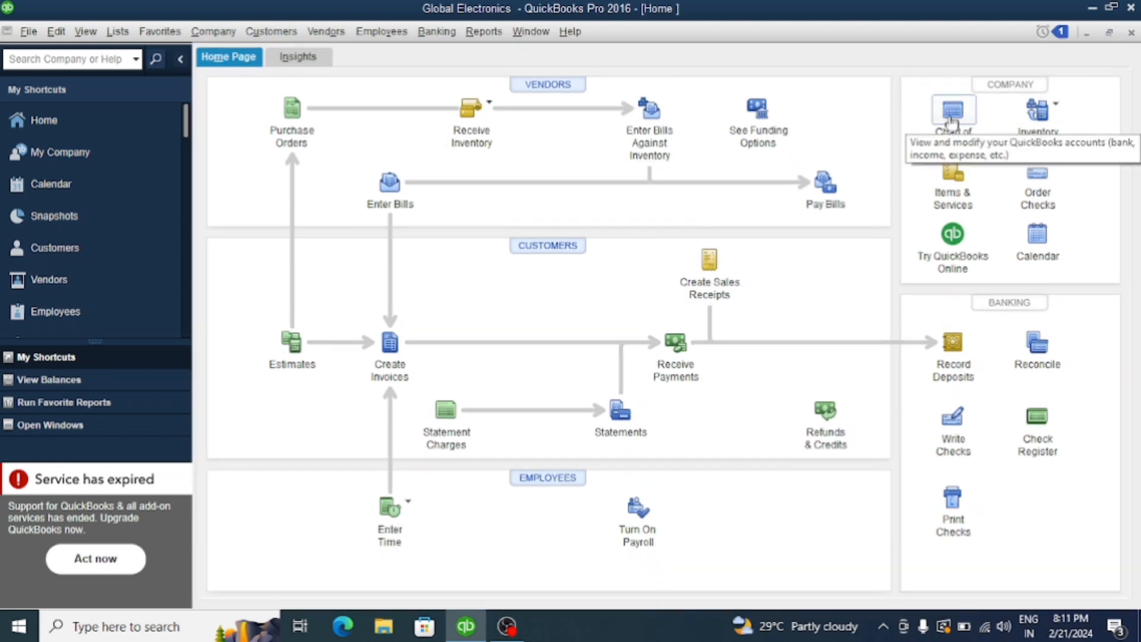
click(952, 119)
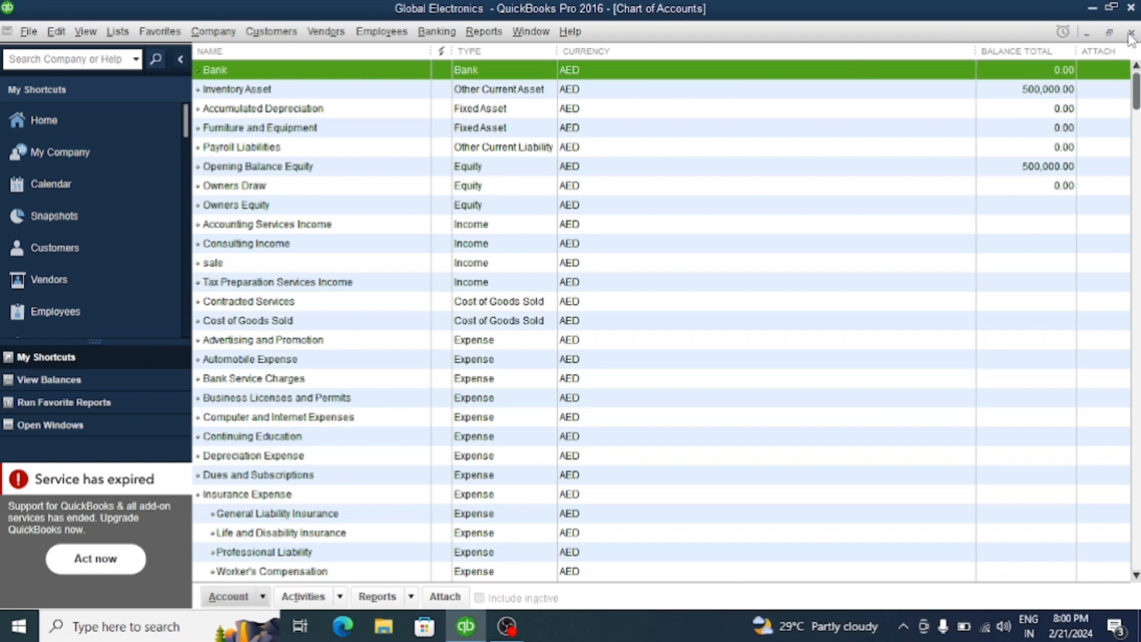
click(1132, 33)
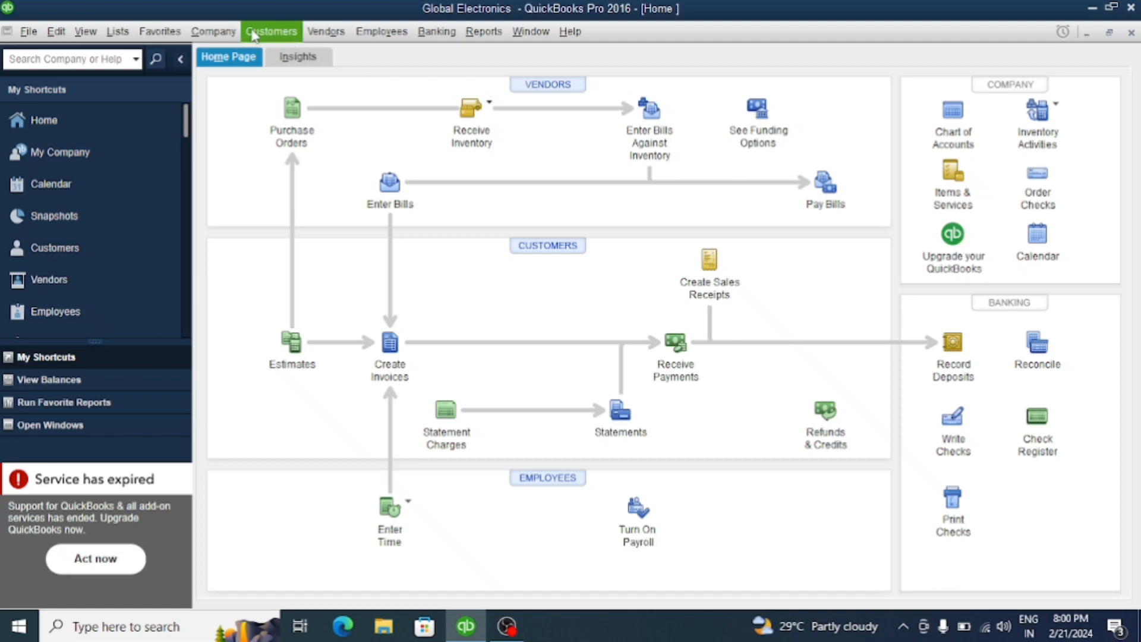
View the currency and exchange rate fields of a blank general journal entry, and close it without saving
click(215, 33)
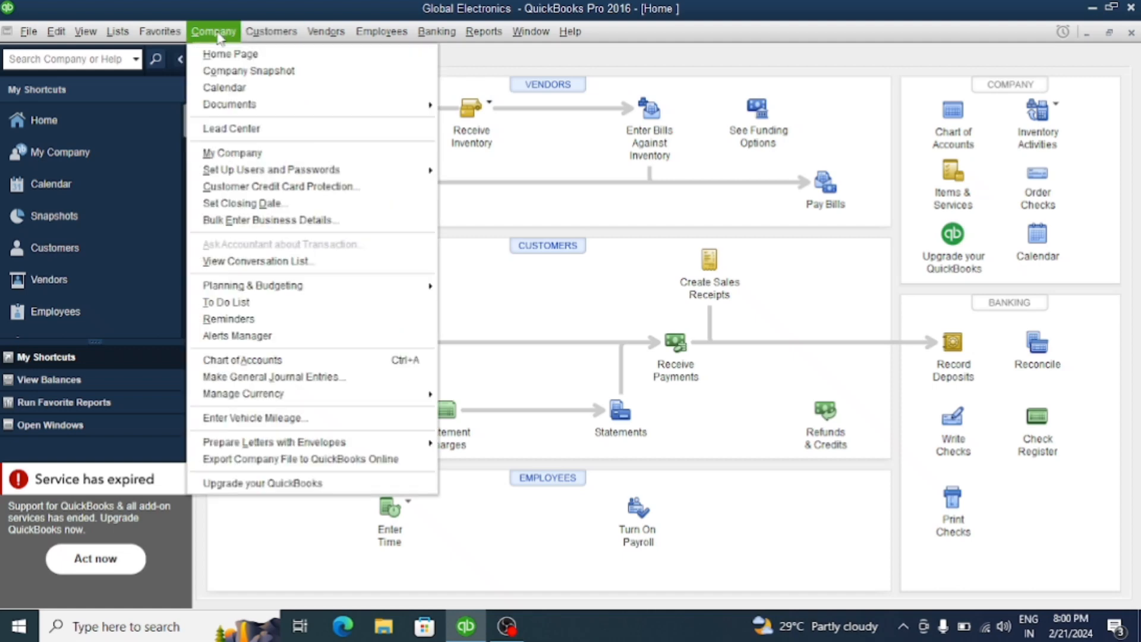
click(303, 385)
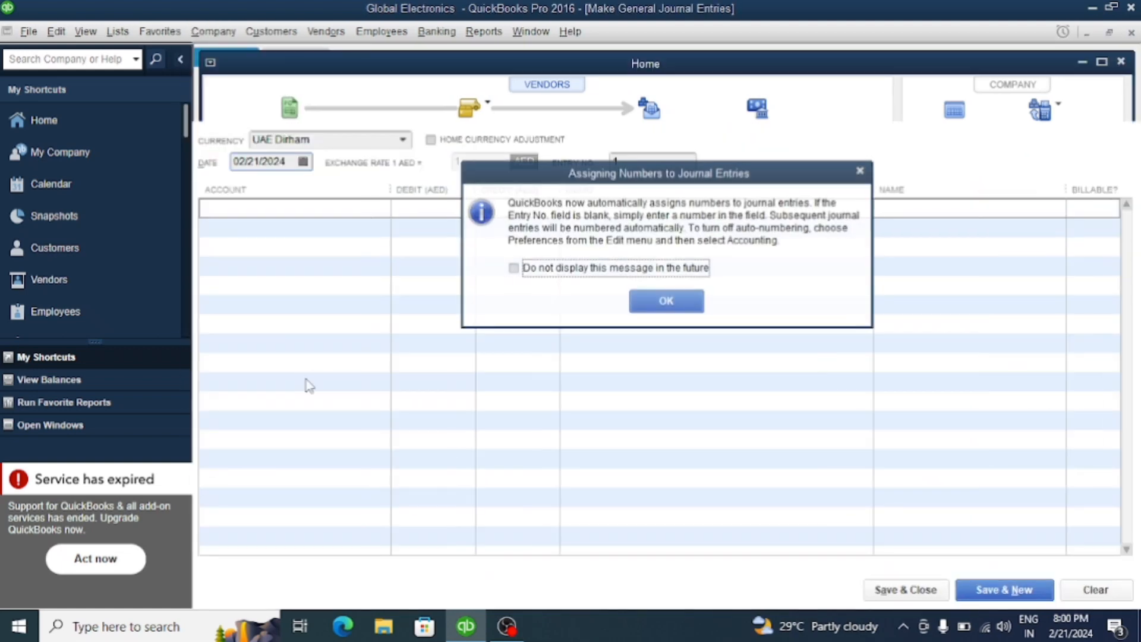
click(644, 297)
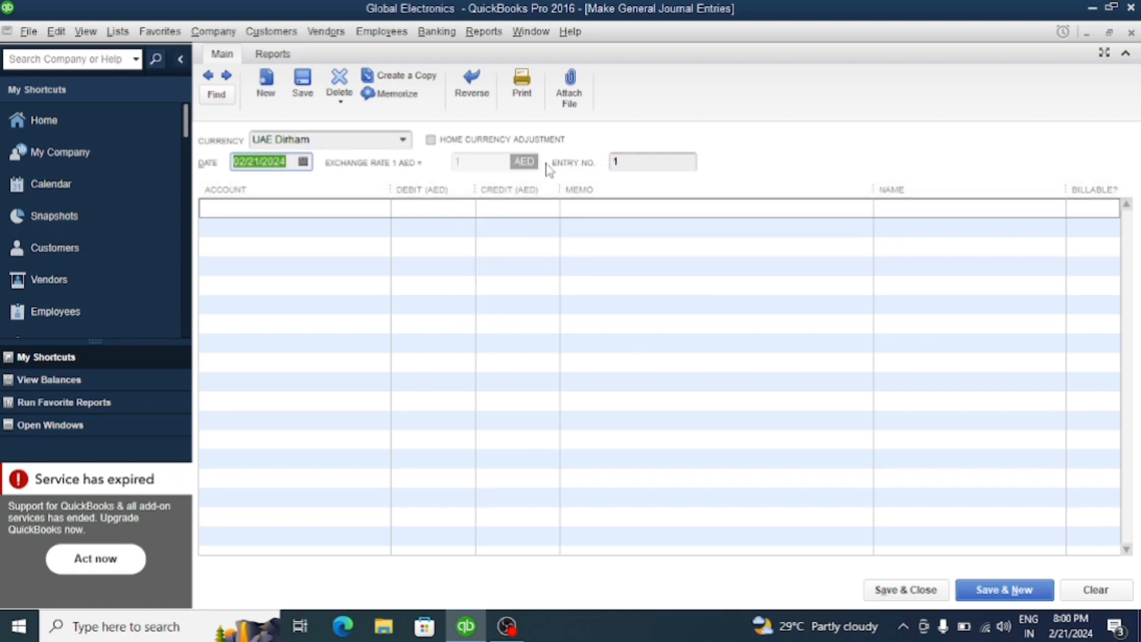
click(1131, 33)
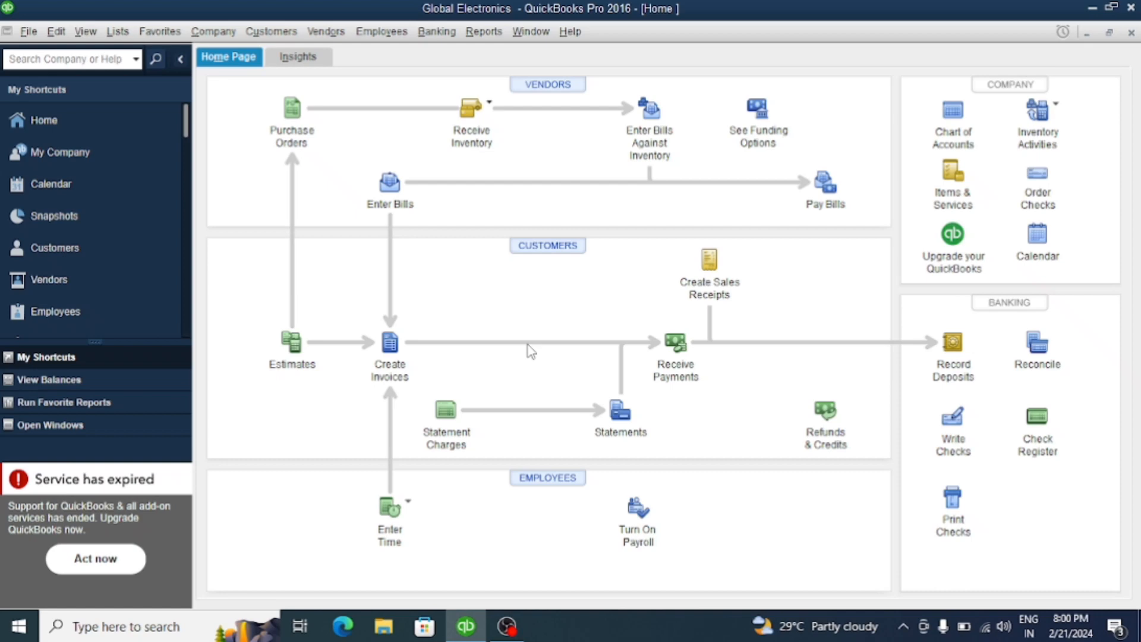
Create a new invoice and start adding a new customer from its customer field
click(390, 342)
click(391, 343)
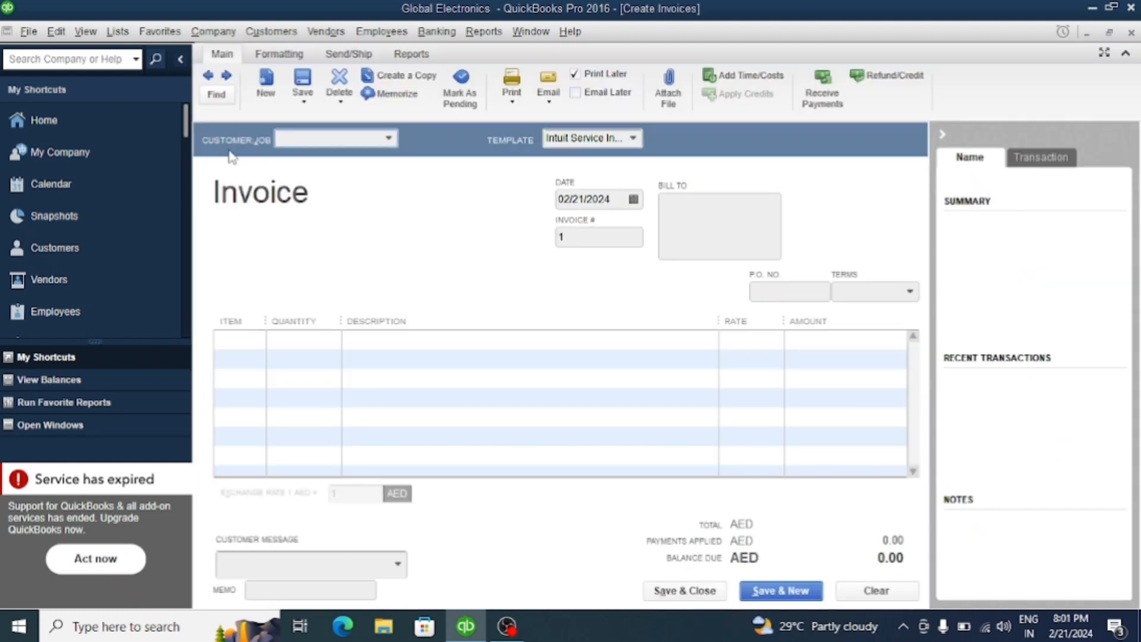
click(389, 140)
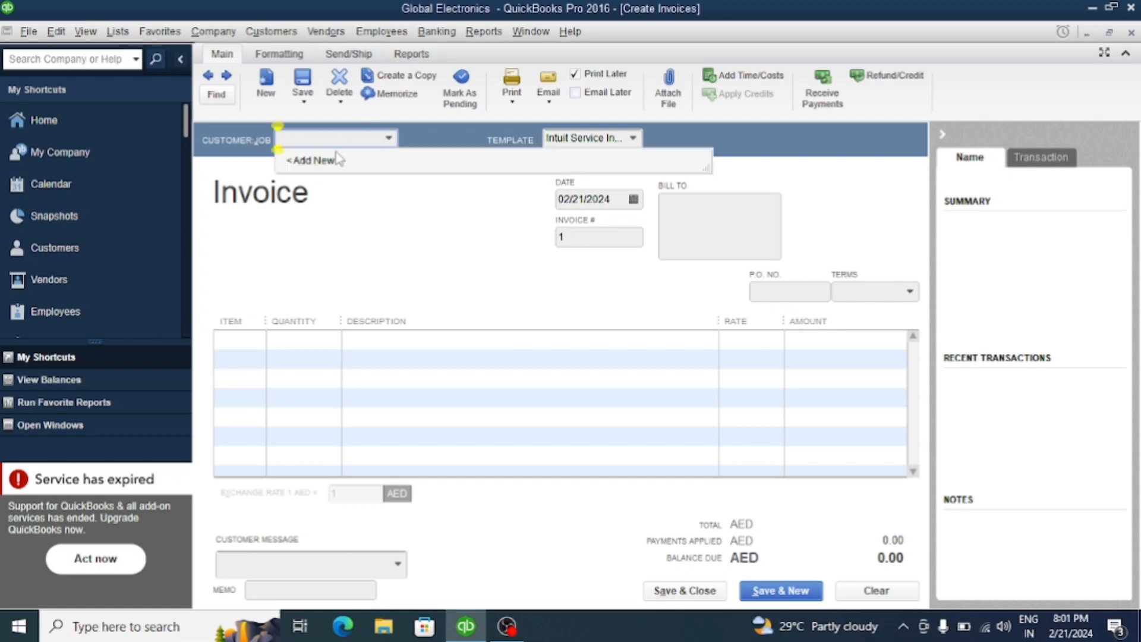
click(326, 161)
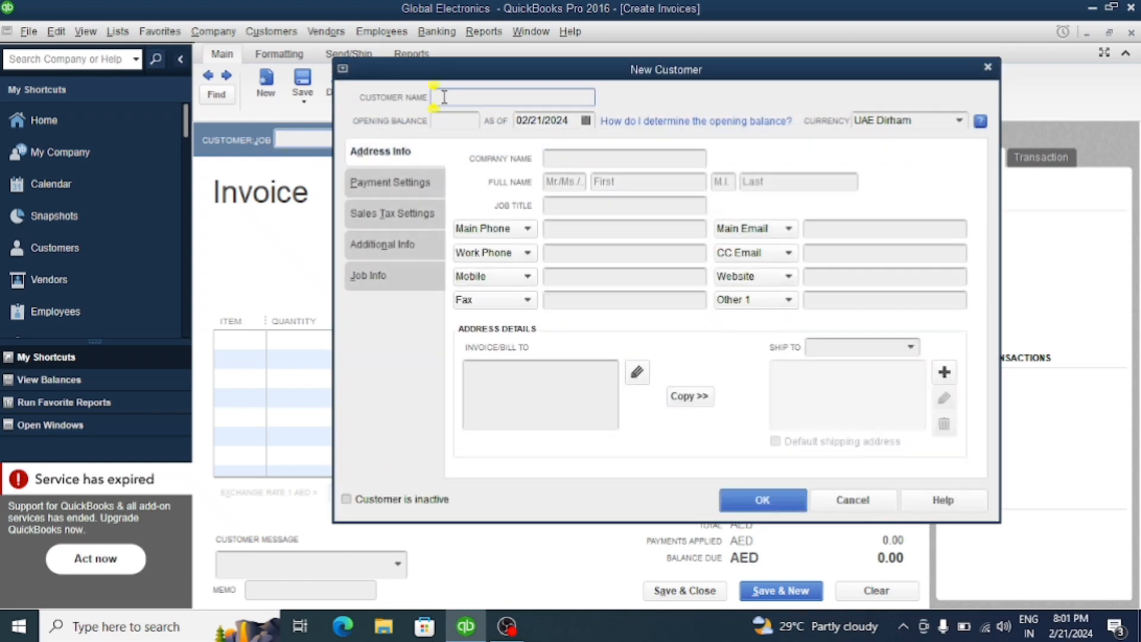
Name the new customer Hifi system, set its currency to US Dollar, and save it to the invoice
text(Hifi system)
click(959, 121)
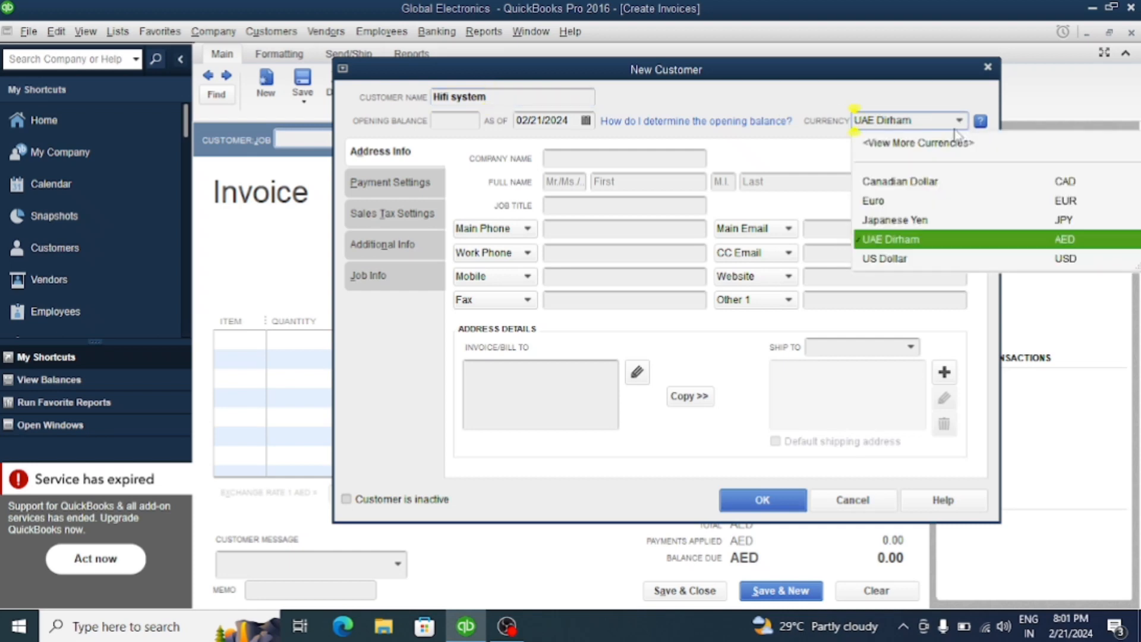
click(886, 259)
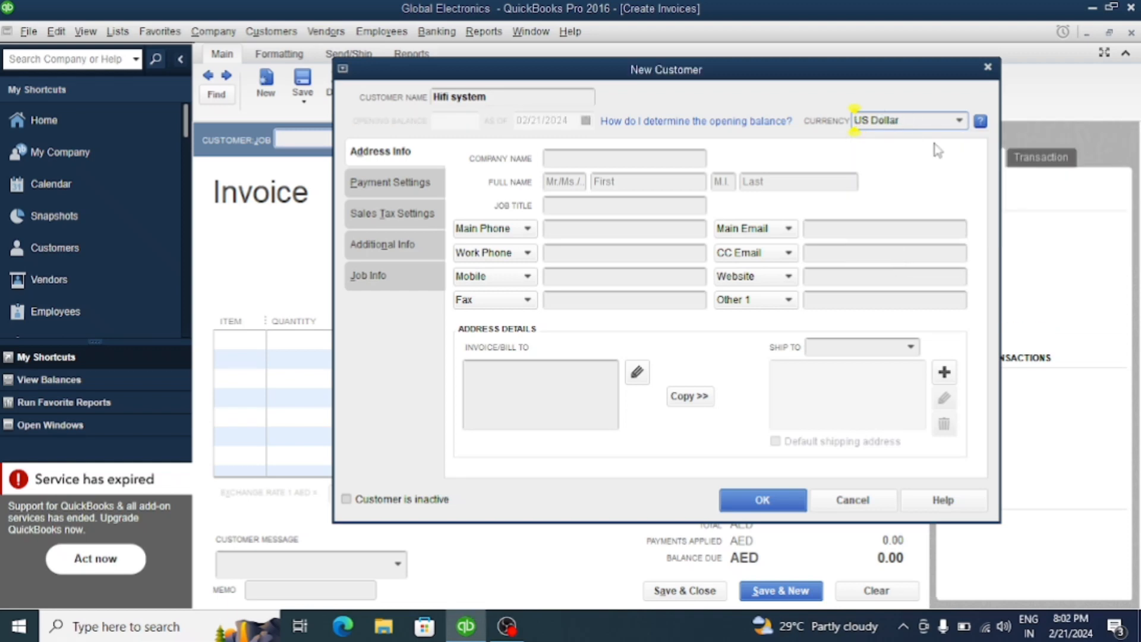
click(778, 506)
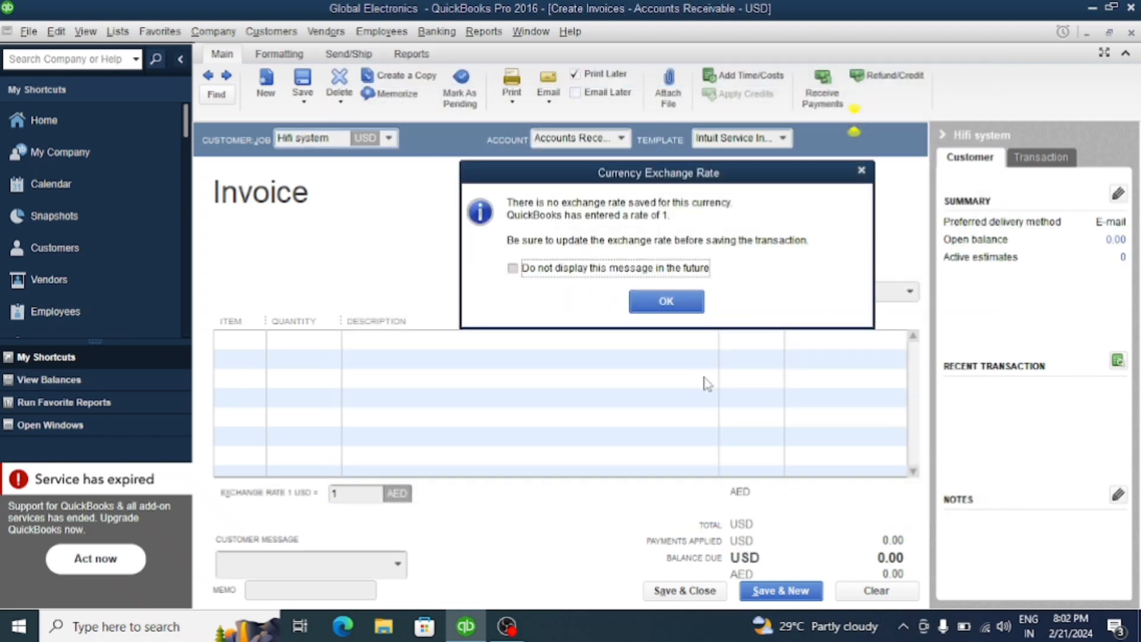
click(674, 304)
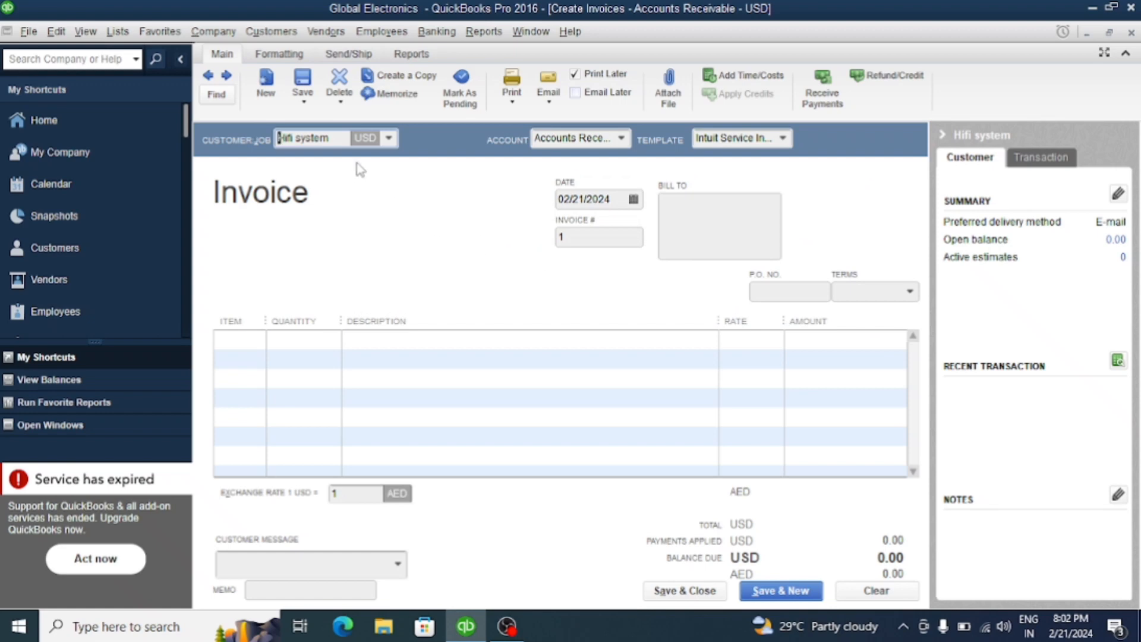
Set the invoice number to 001
click(278, 138)
click(578, 233)
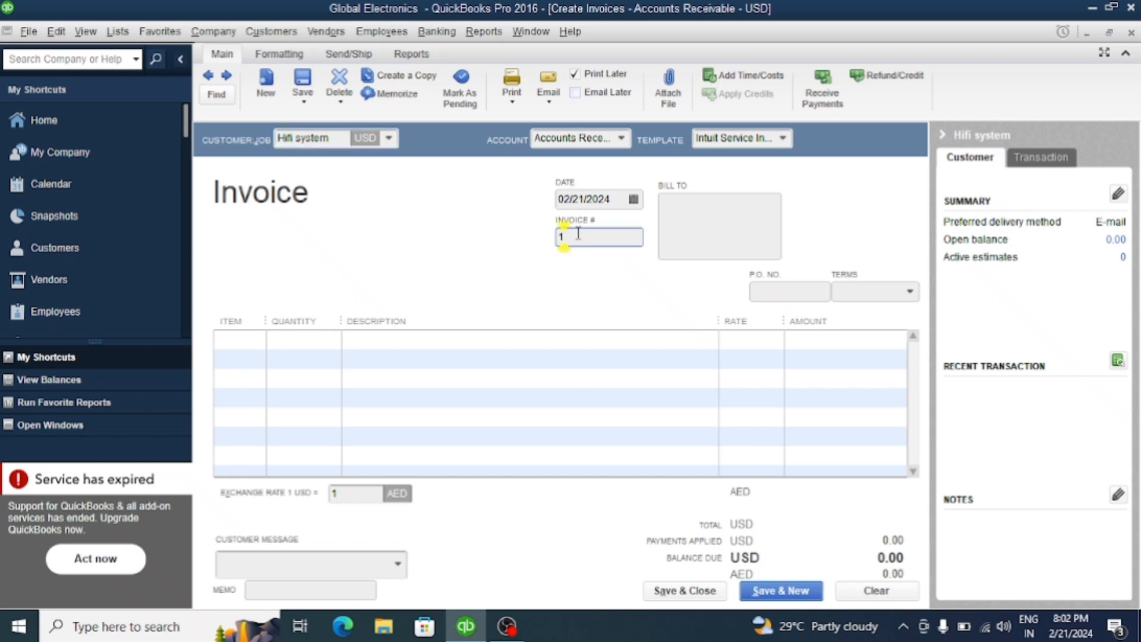
key(BackSpace)
text(001)
Add the computer item to the first invoice line with a quantity of 10
click(254, 343)
click(257, 340)
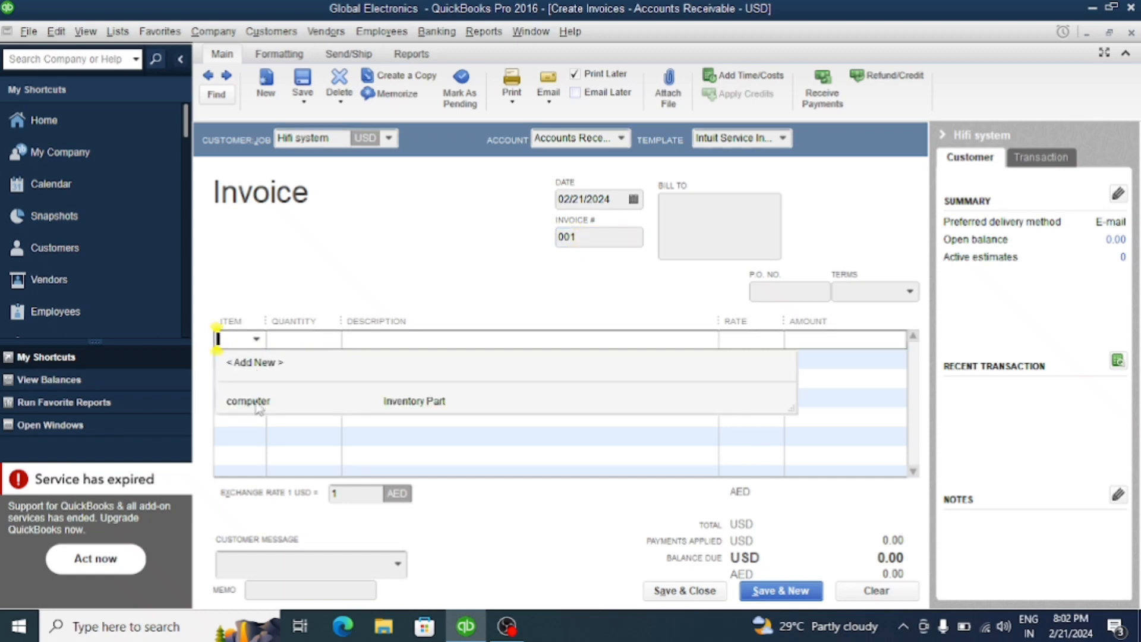
click(248, 401)
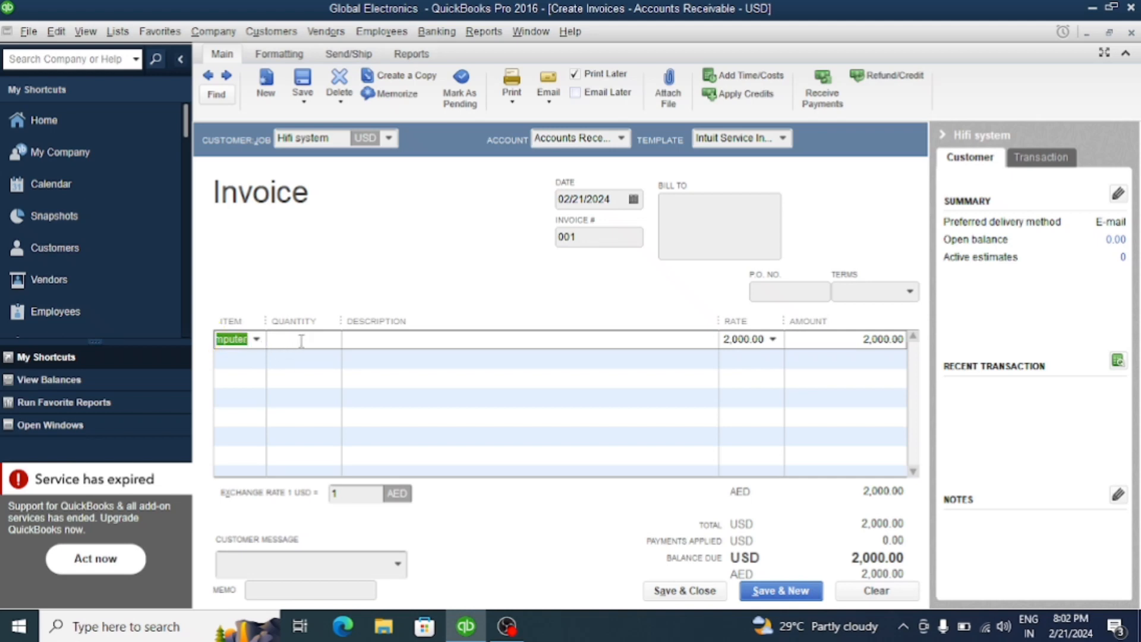
click(301, 341)
text(10)
click(474, 363)
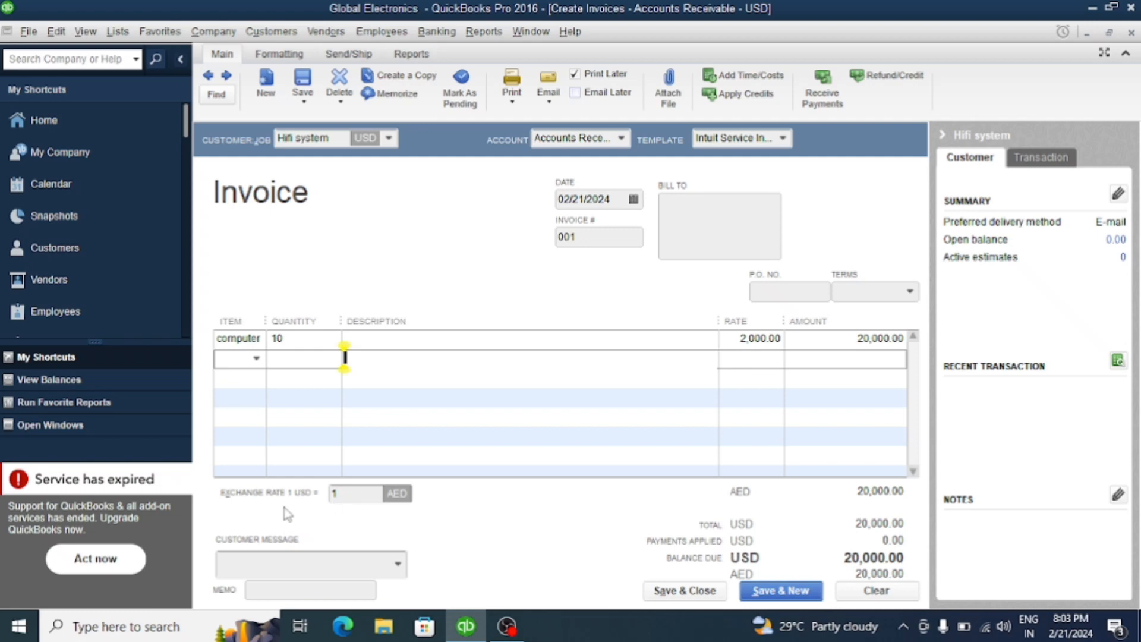
Set the invoice's exchange rate to 3 AED per 1 USD
click(343, 498)
key(BackSpace)
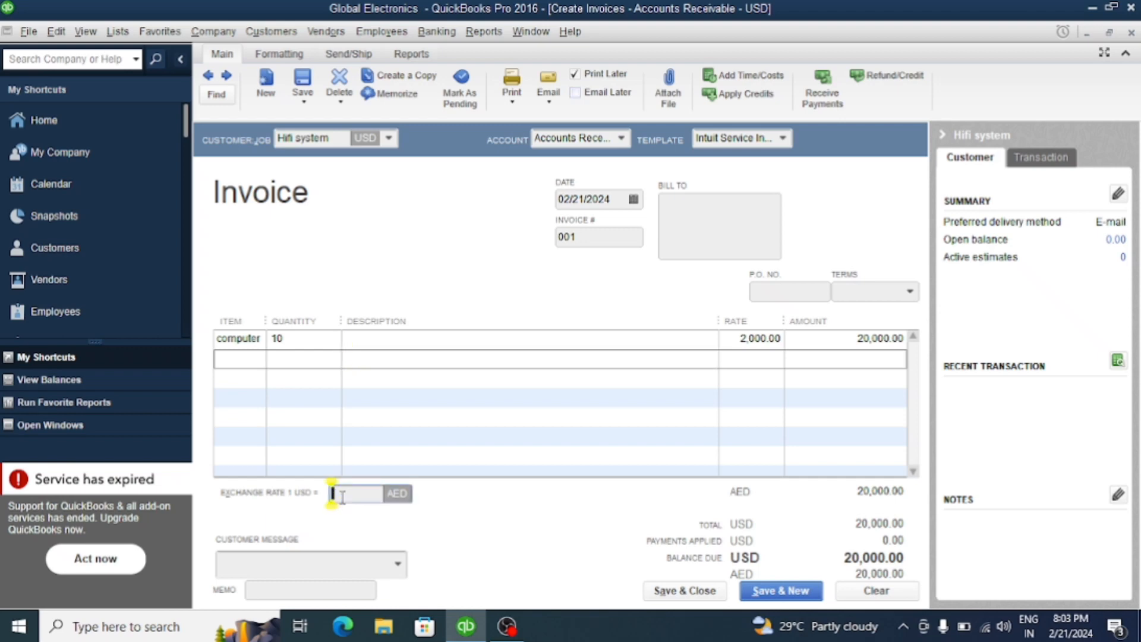
text(3)
key(Tab)
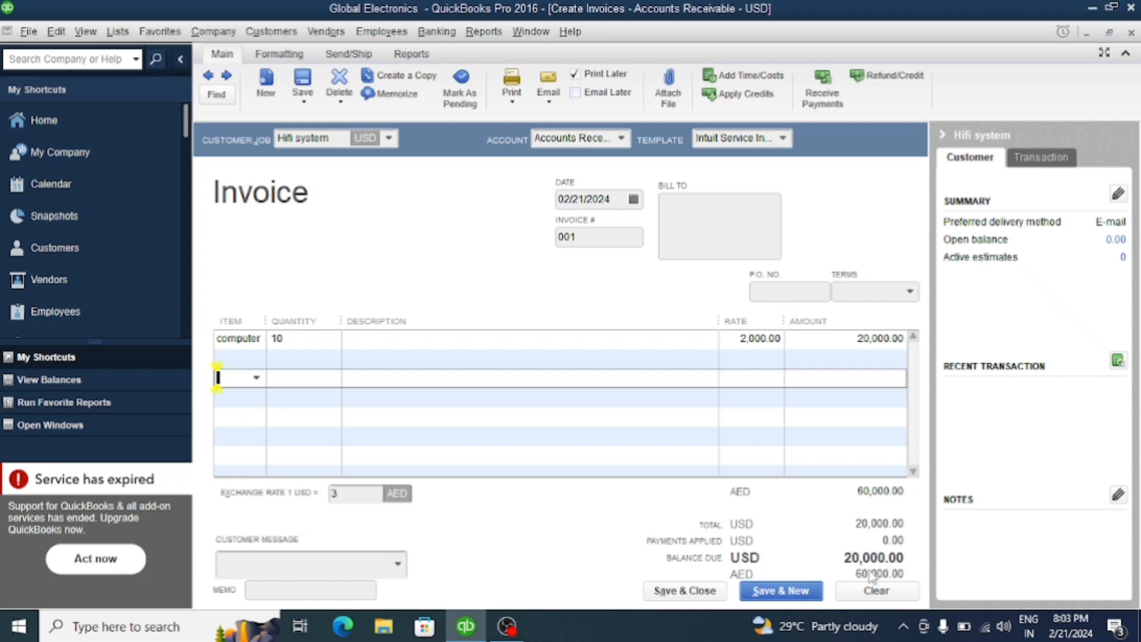
Set the computer line's rate to 500, and save and close the invoice
click(741, 342)
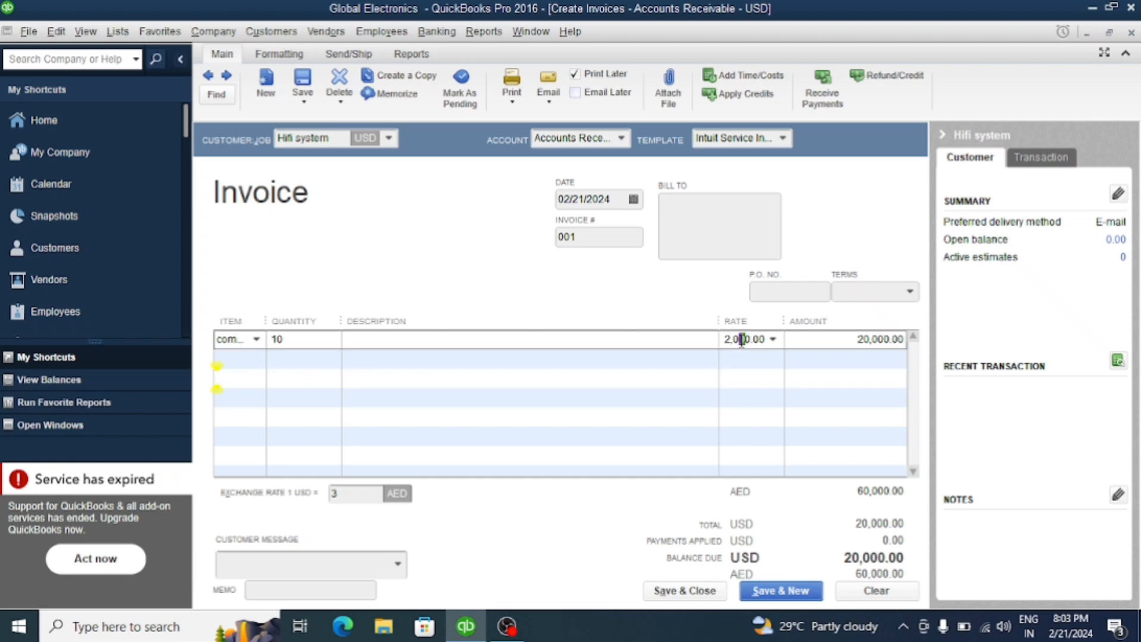
click(724, 339)
drag(725, 339, 772, 339)
text(500)
click(796, 402)
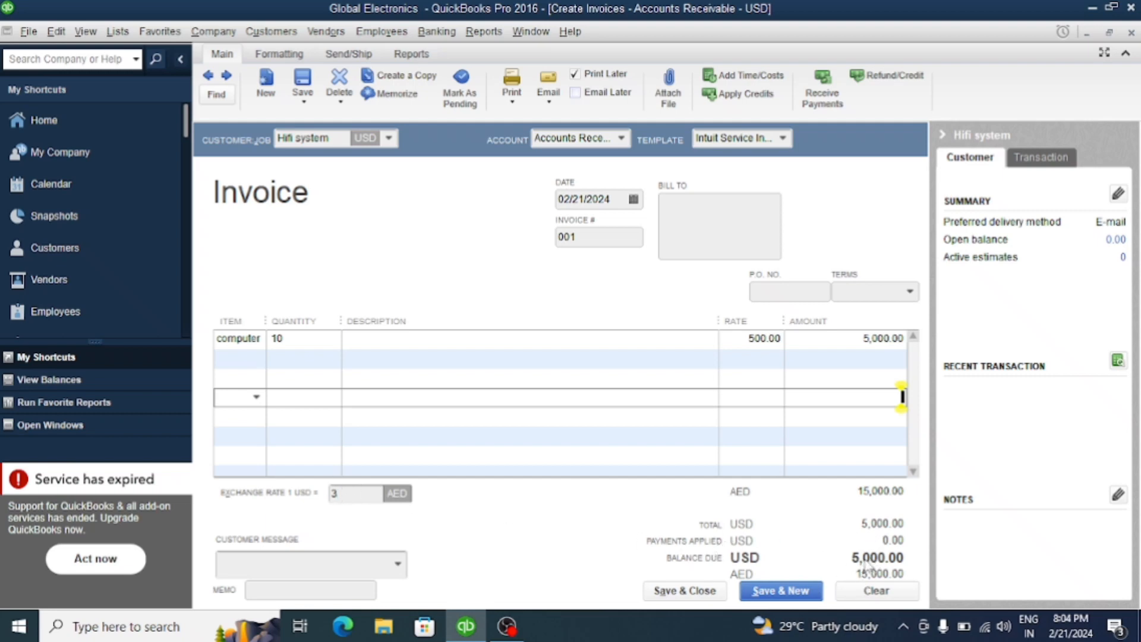
click(768, 592)
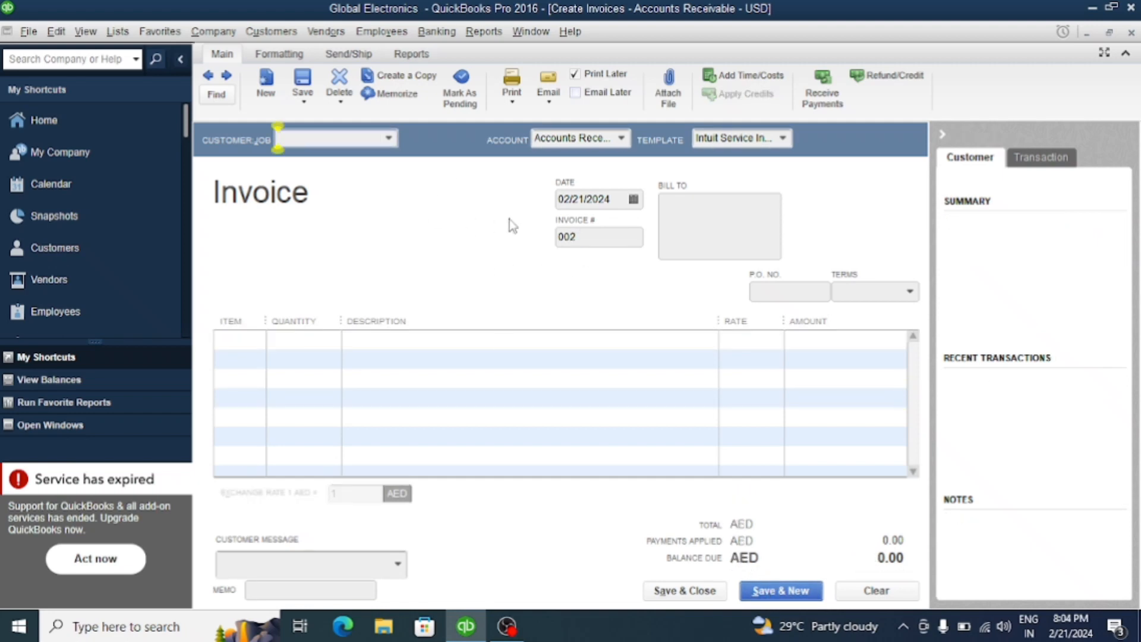
click(1132, 32)
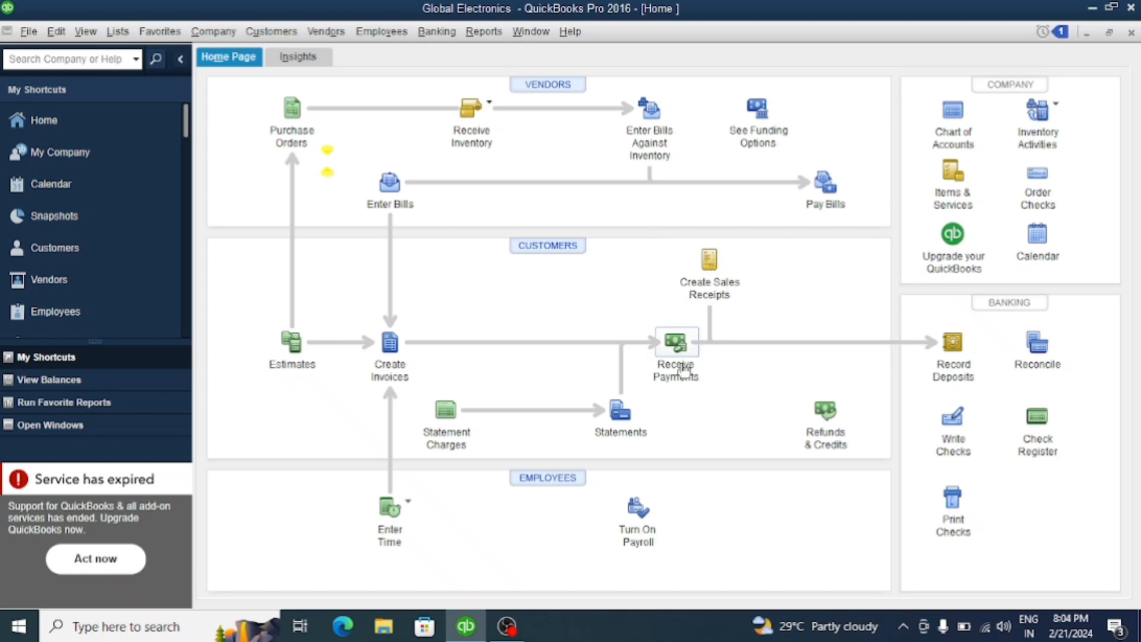
Start a received customer payment with Hifi system as the payer
click(678, 357)
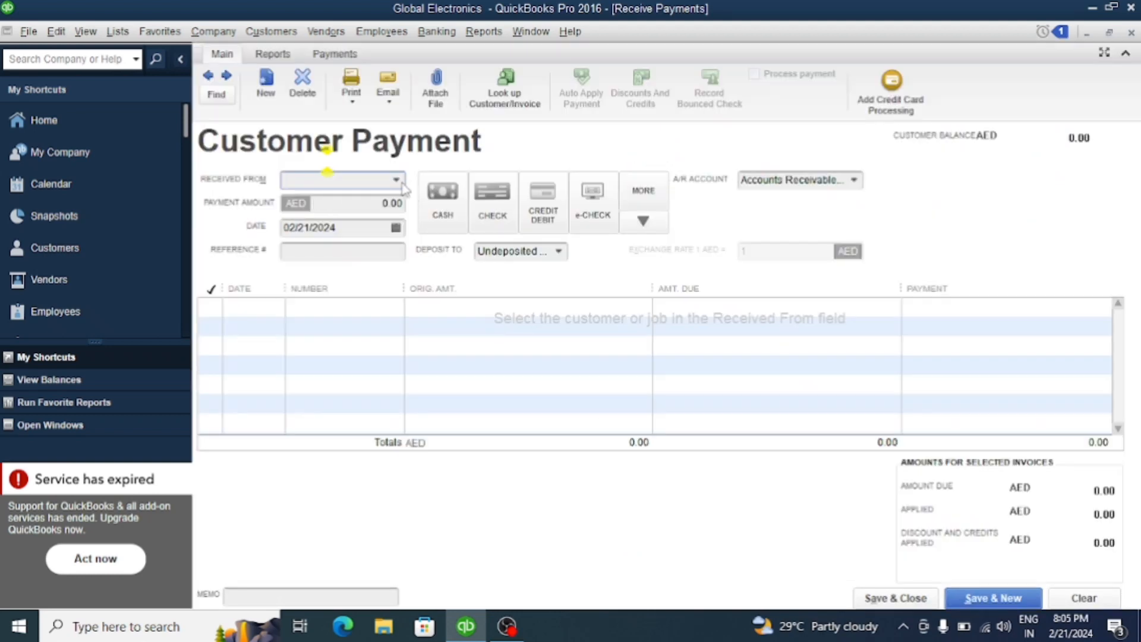
click(397, 183)
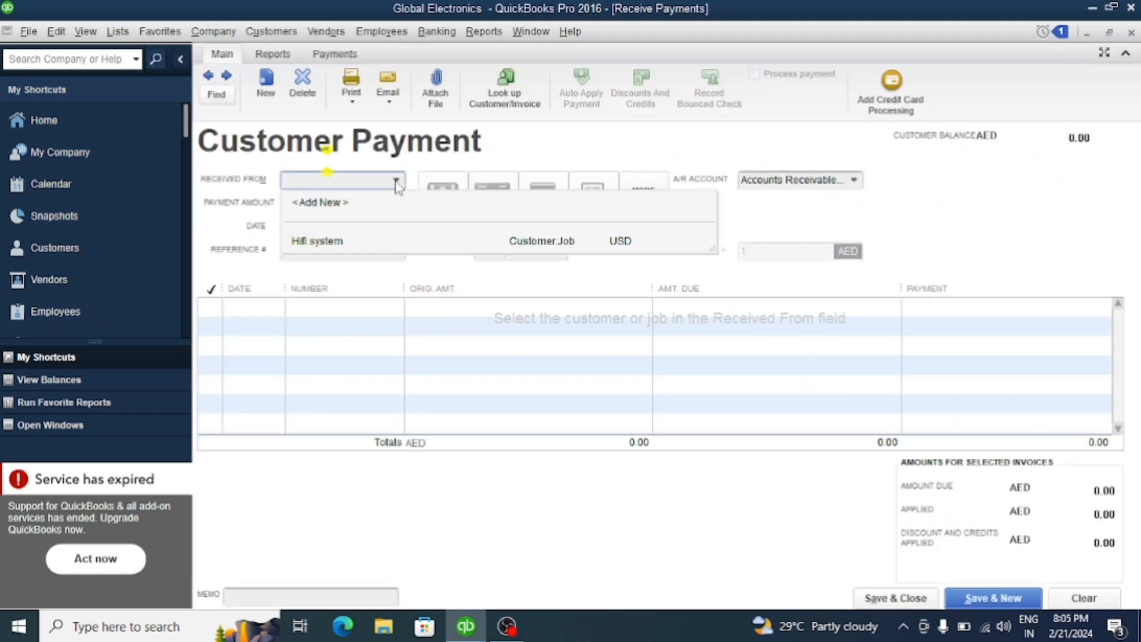
click(449, 264)
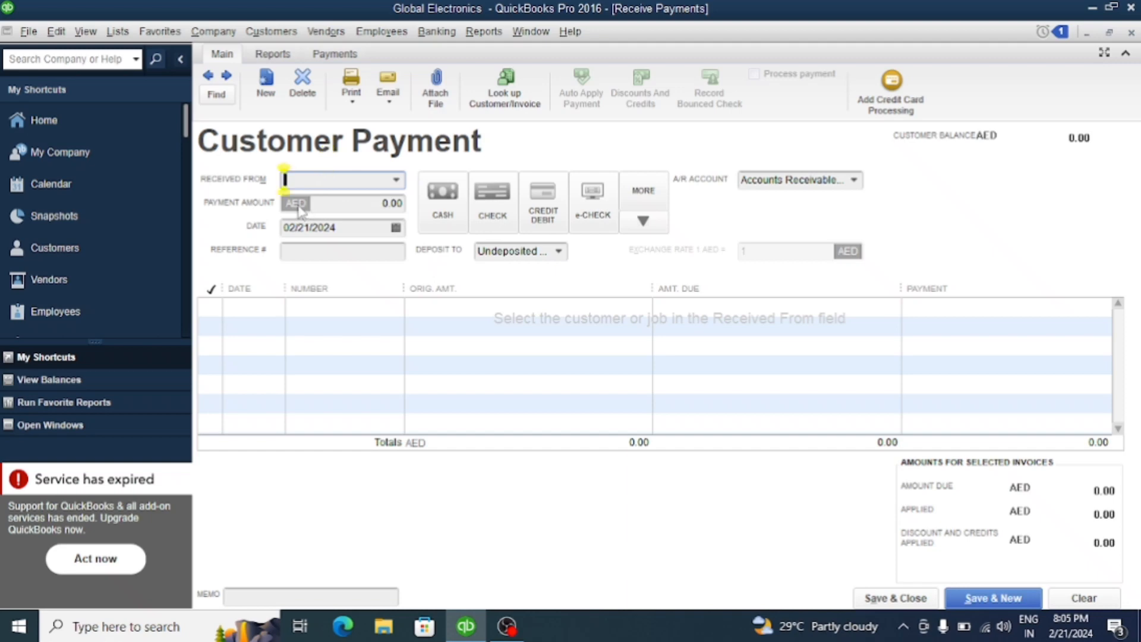
click(397, 182)
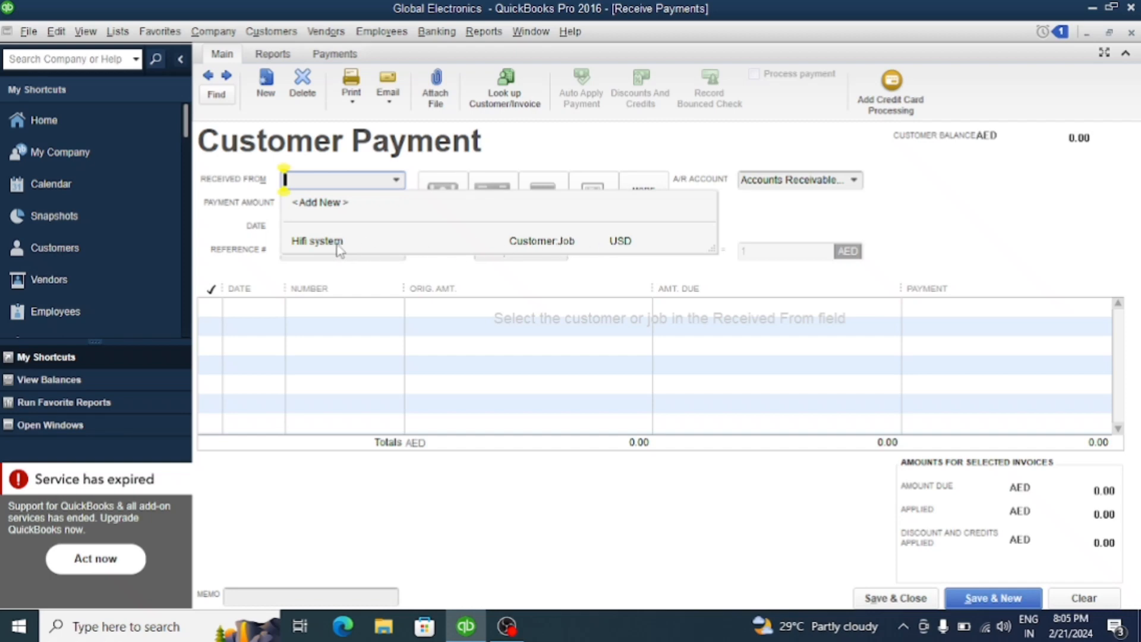
click(359, 249)
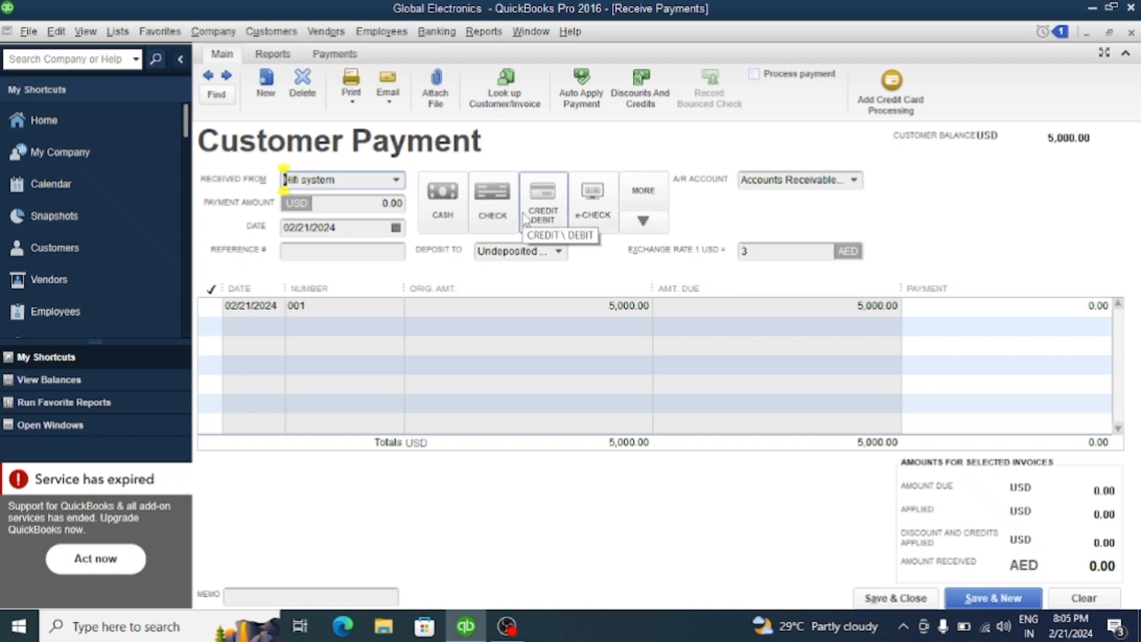
Set the payment method to Check with its check number, and deposit the payment to the Bank account
click(495, 211)
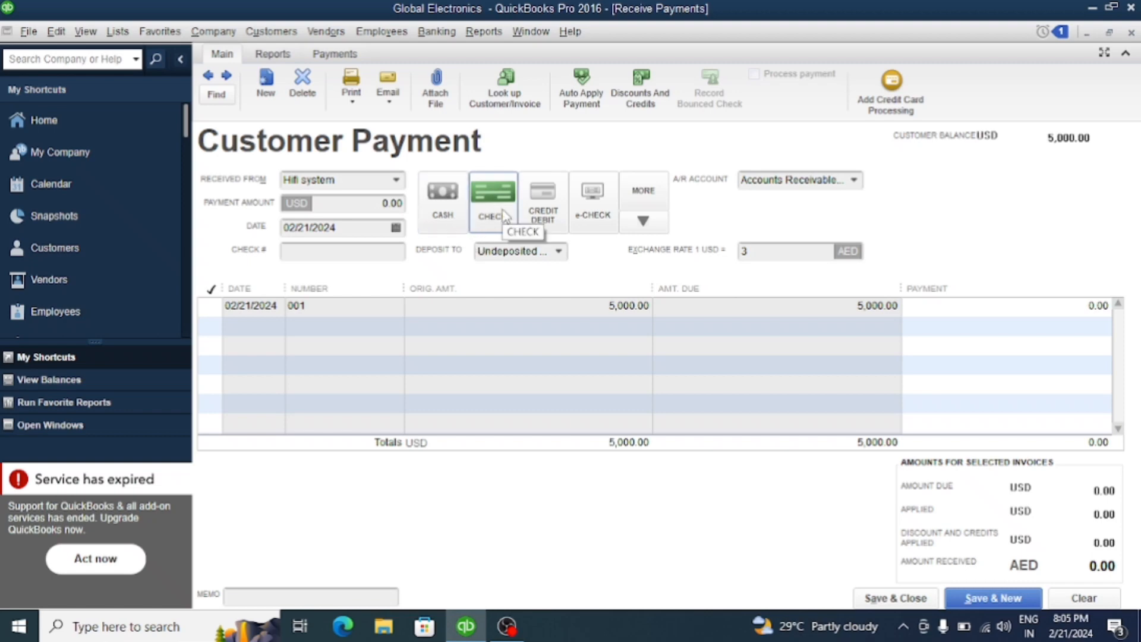
click(314, 253)
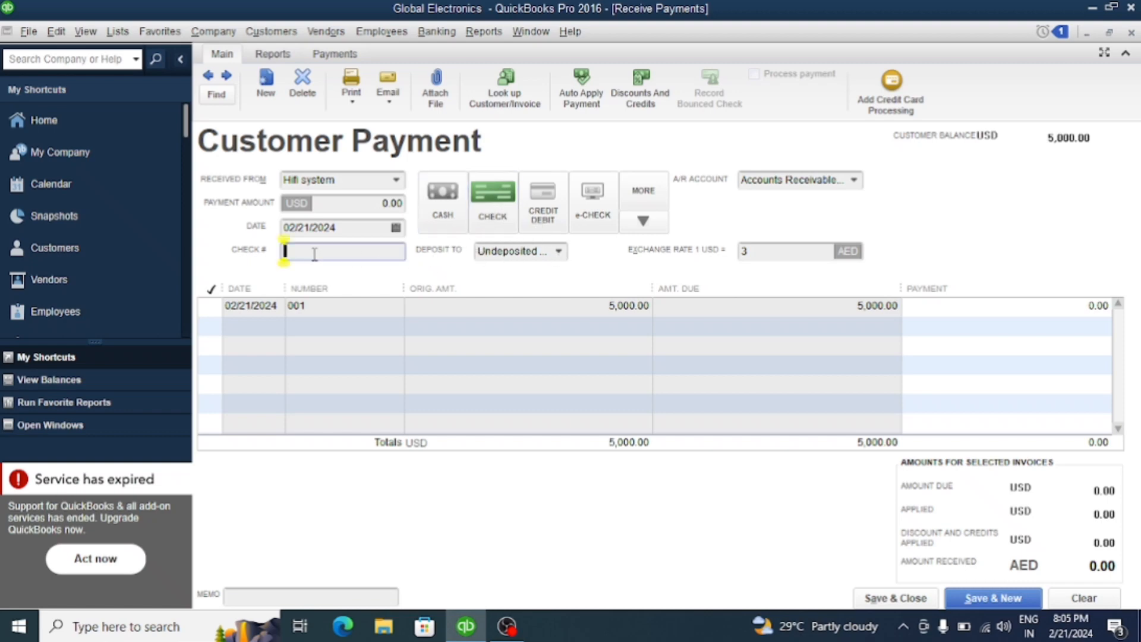
text(56567567)
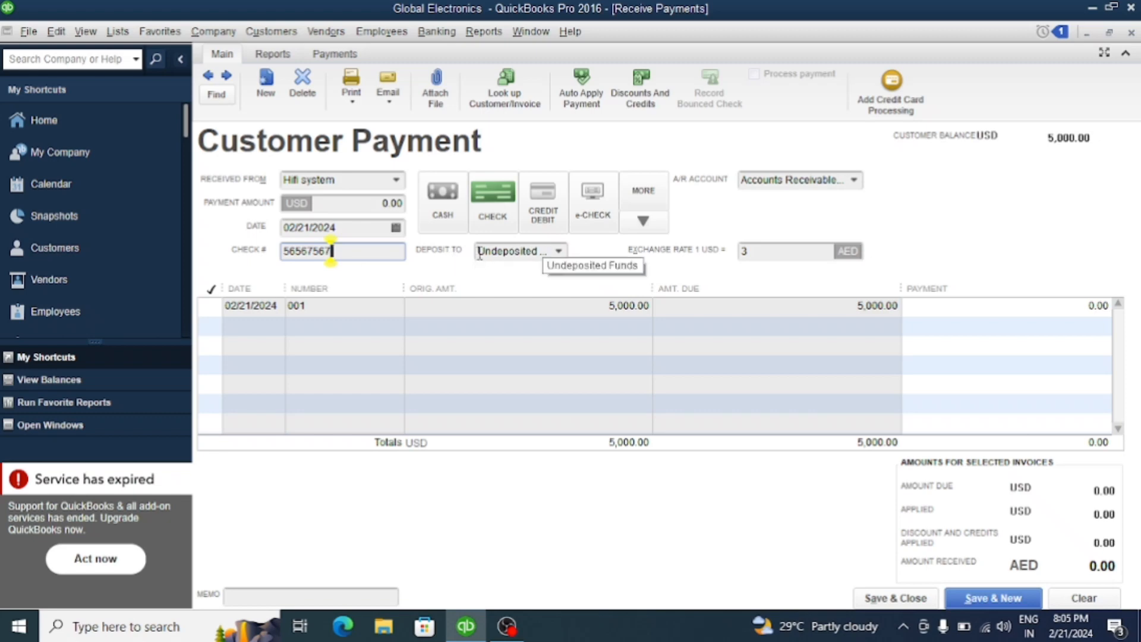
click(558, 253)
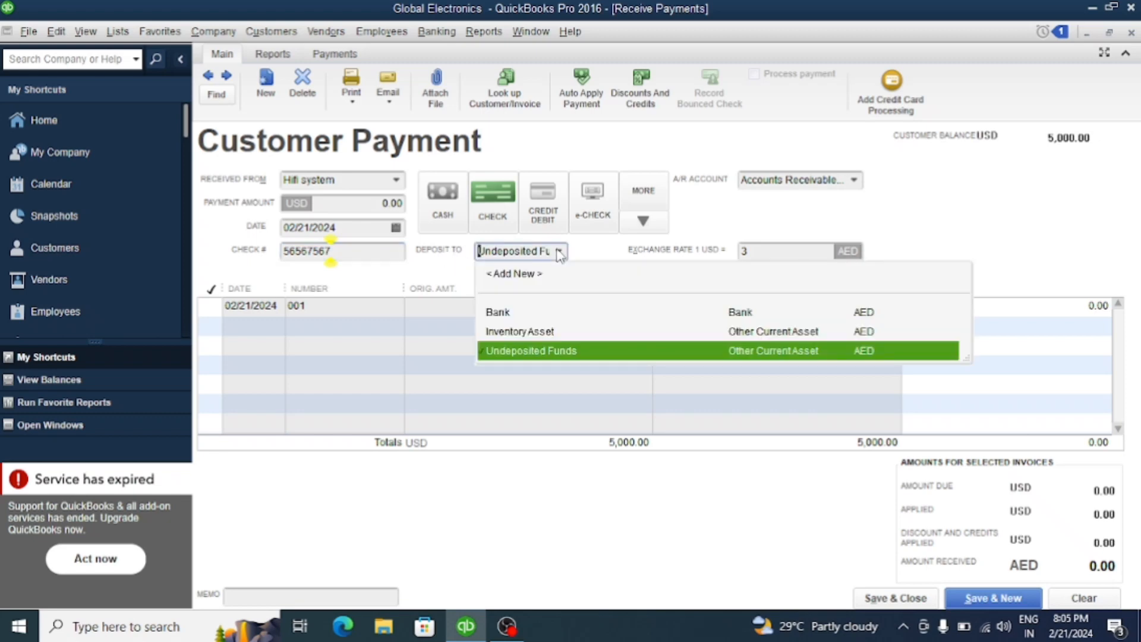
click(507, 314)
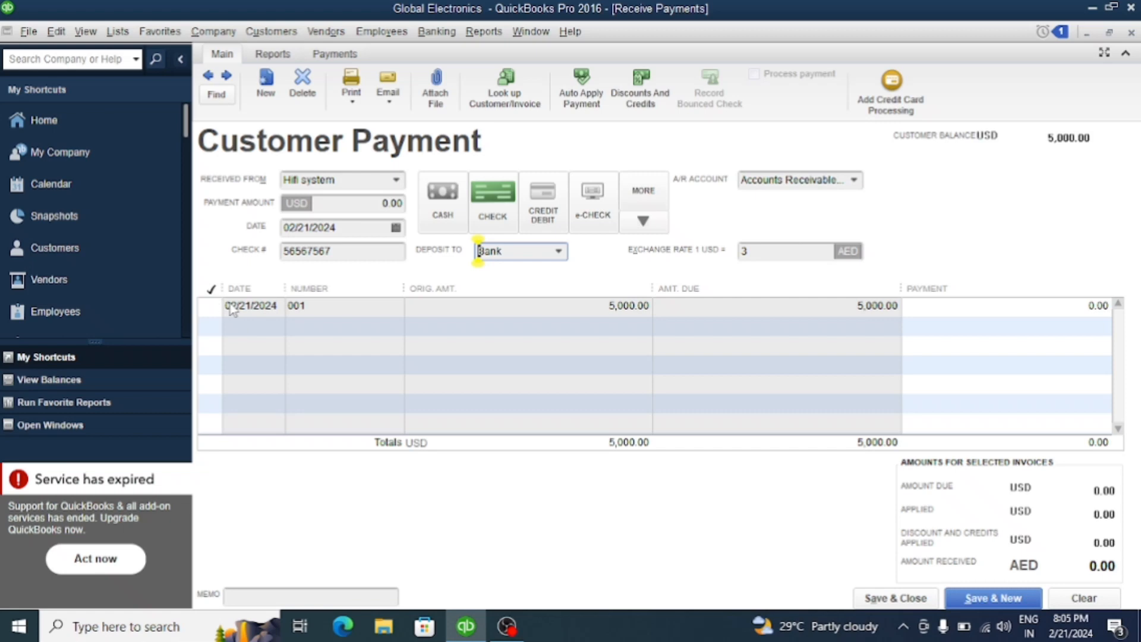
Apply the payment to invoice 001 with automatic amount calculation kept, and set the exchange rate to 4 AED per 1 USD
click(211, 307)
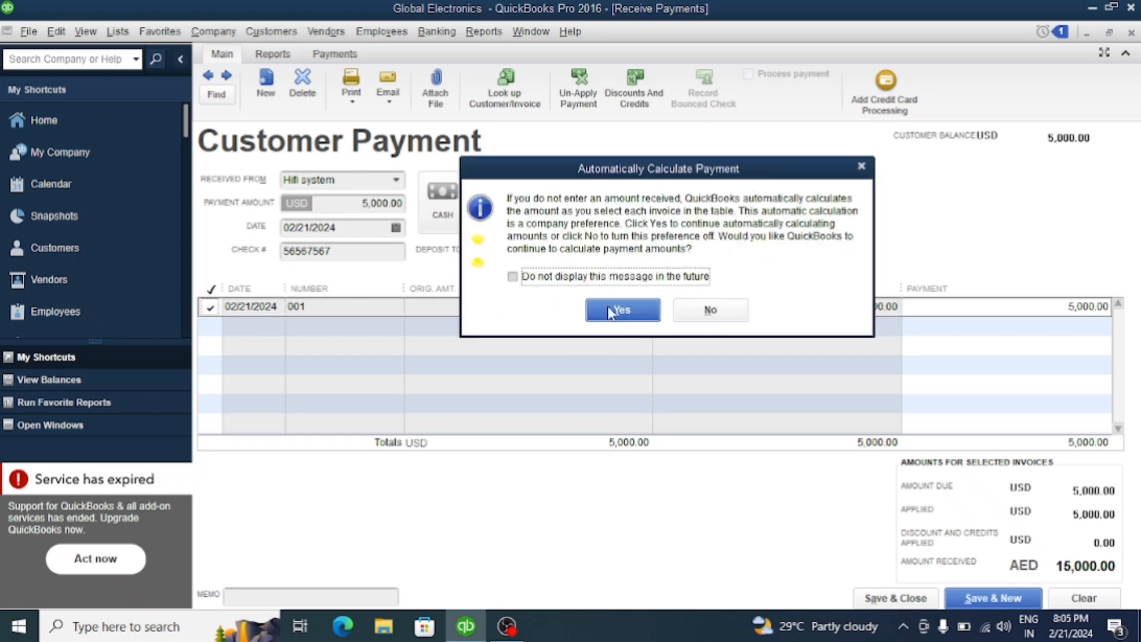
click(622, 310)
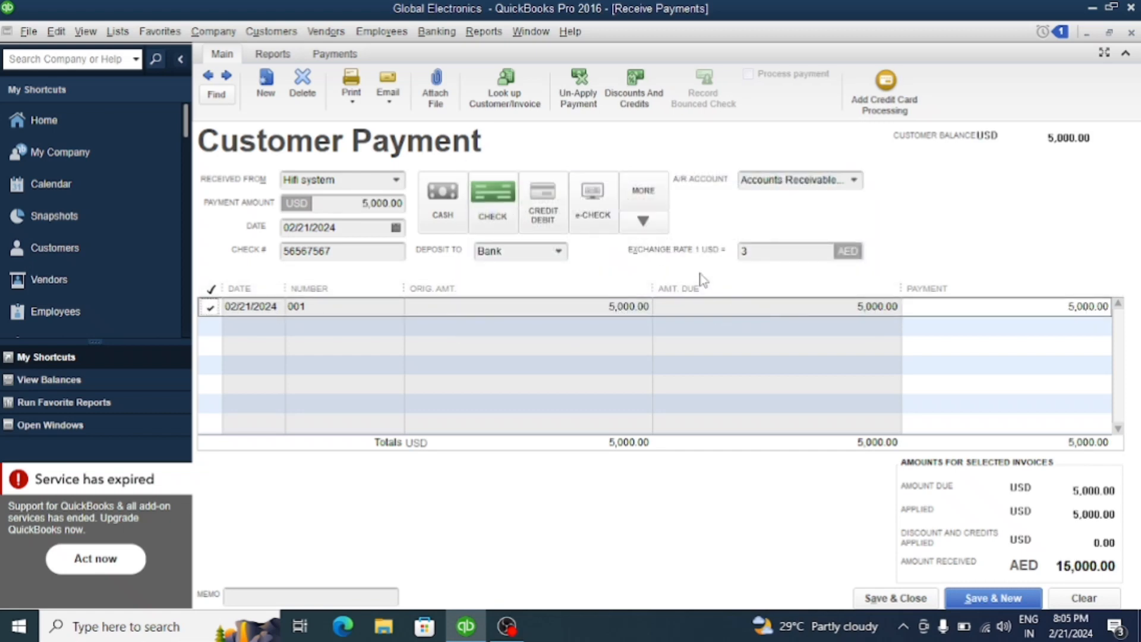
click(752, 253)
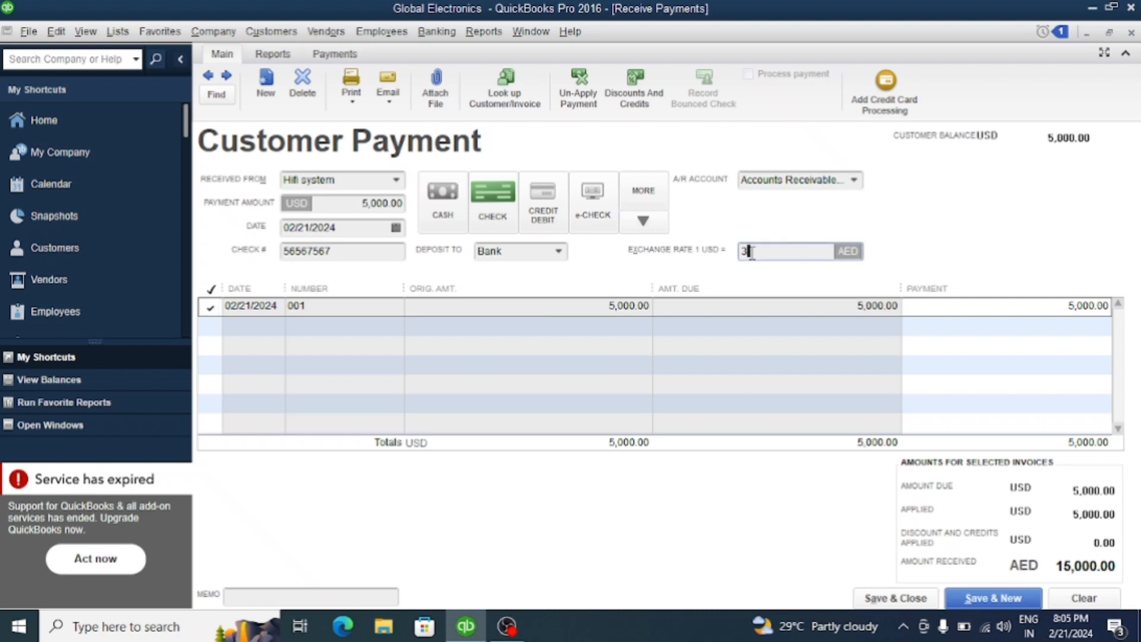
key(BackSpace)
click(806, 370)
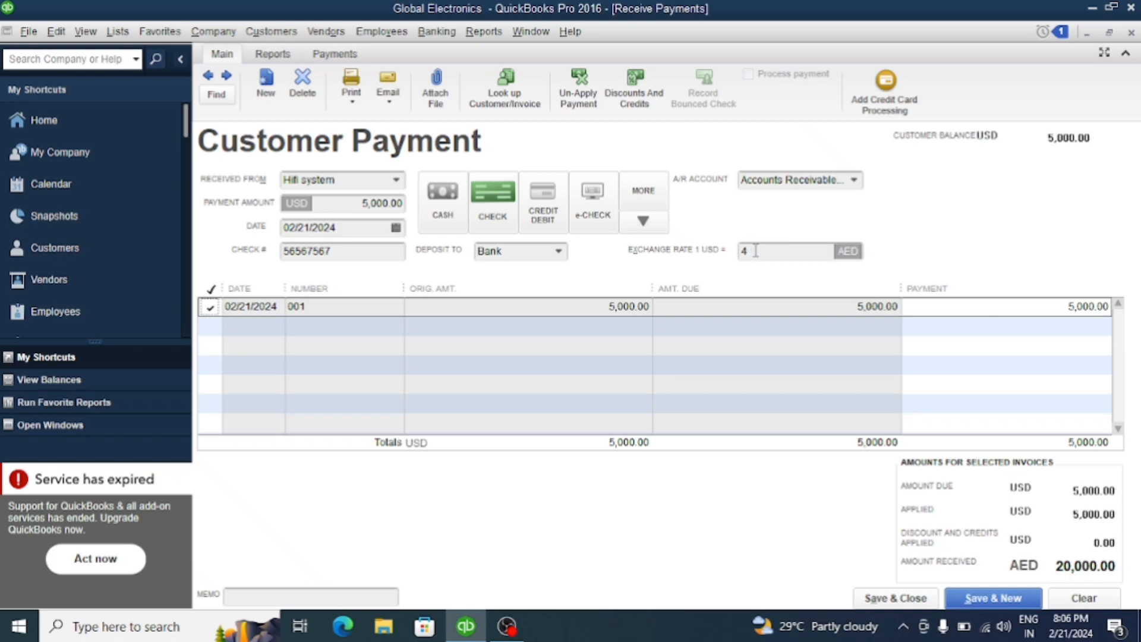
Save the customer payment along with its new exchange rate and close the payment form
click(1004, 601)
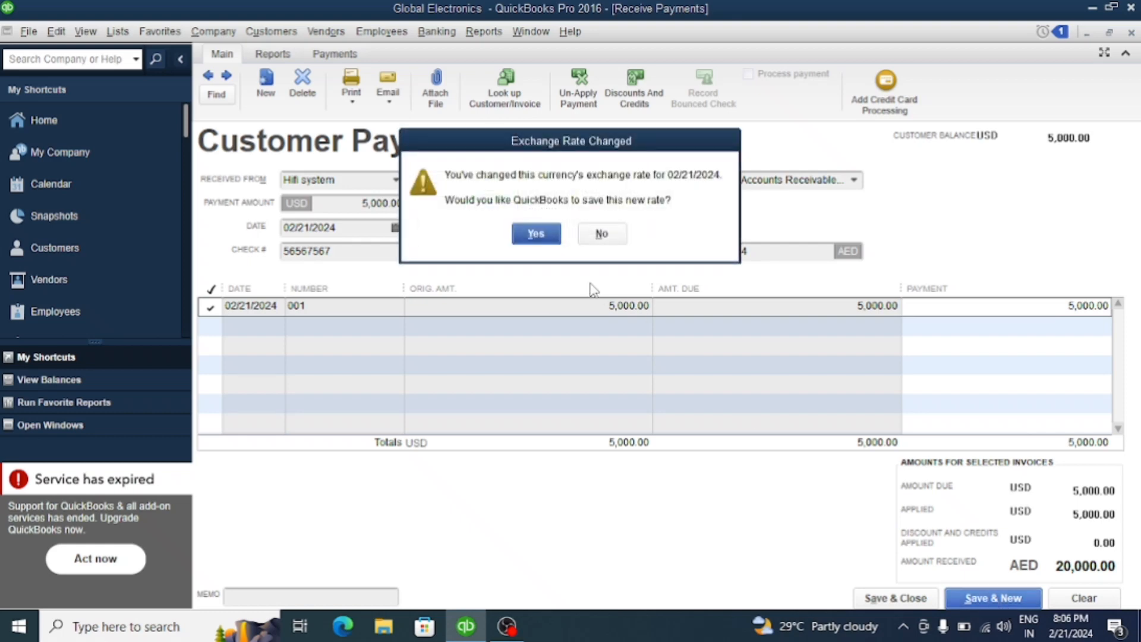
click(552, 234)
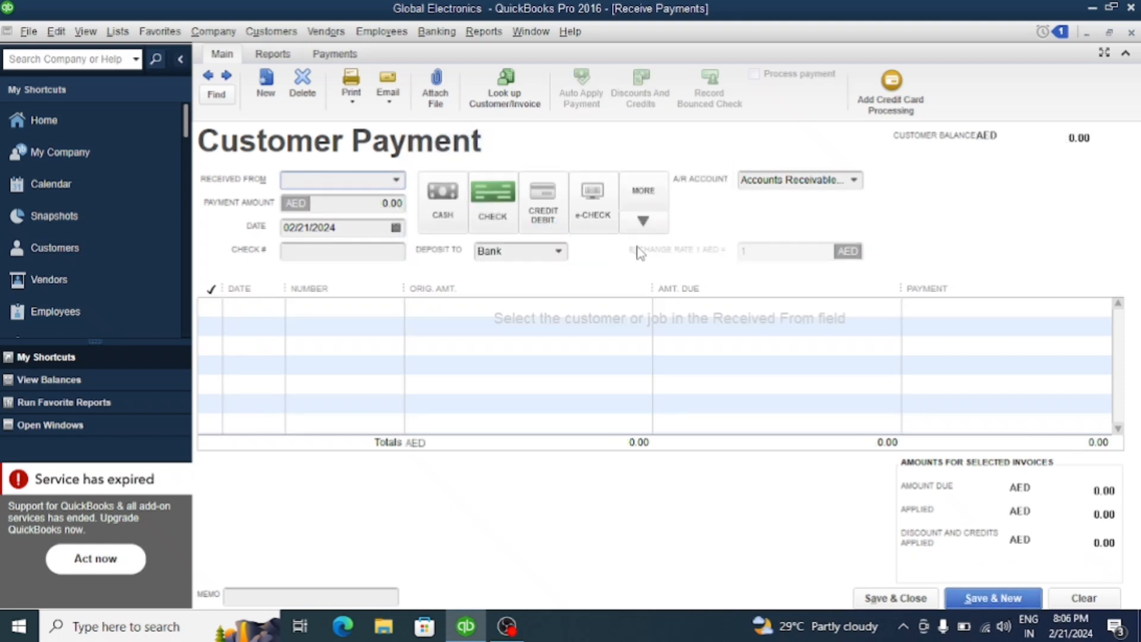
click(1131, 33)
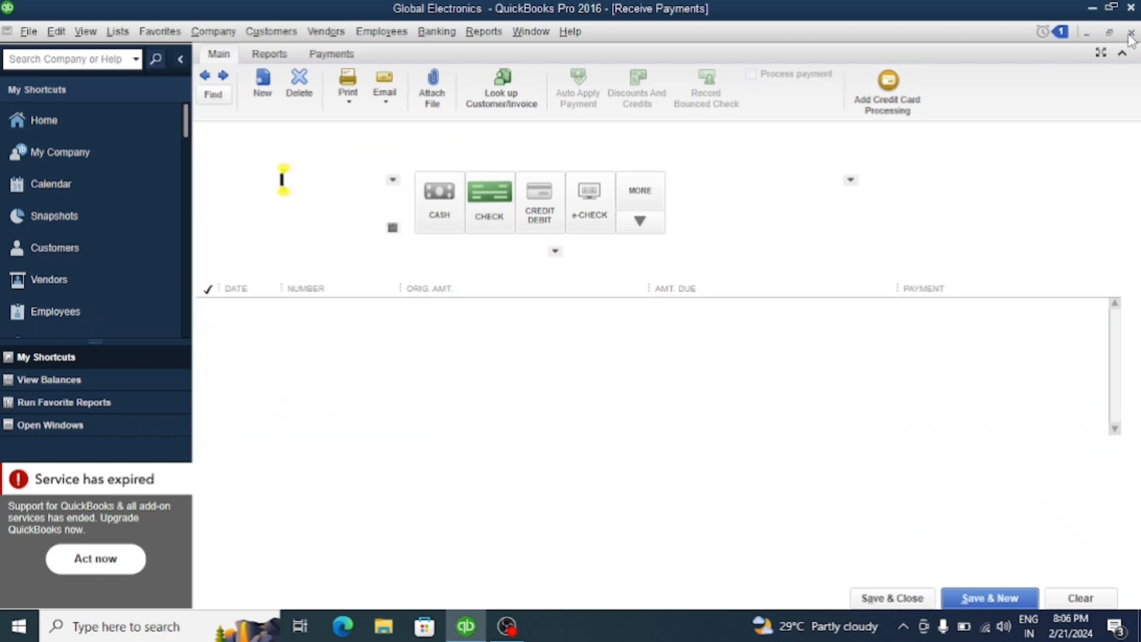